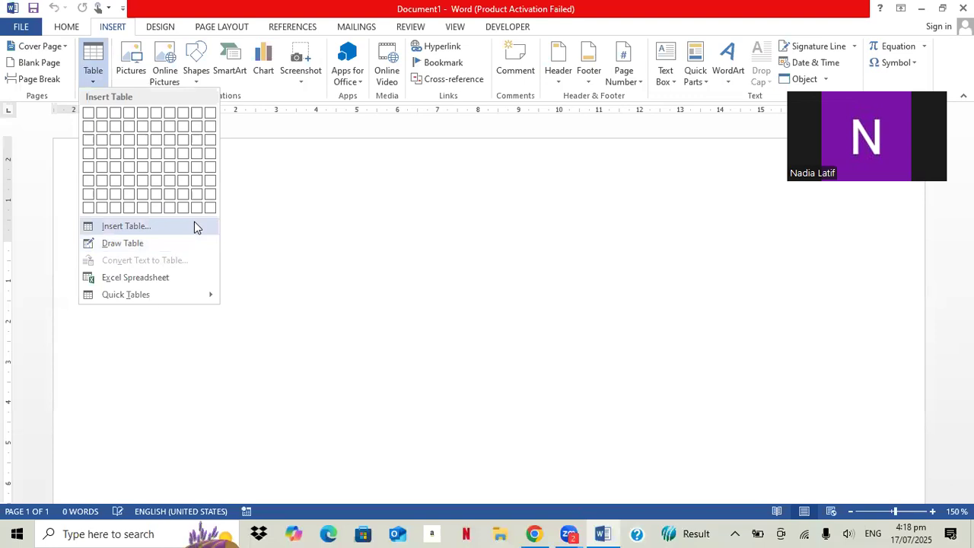
- Insert a table with 8 columns and 6 rows into the blank document
{"action": "left_click", "coordinate": [152, 226]}
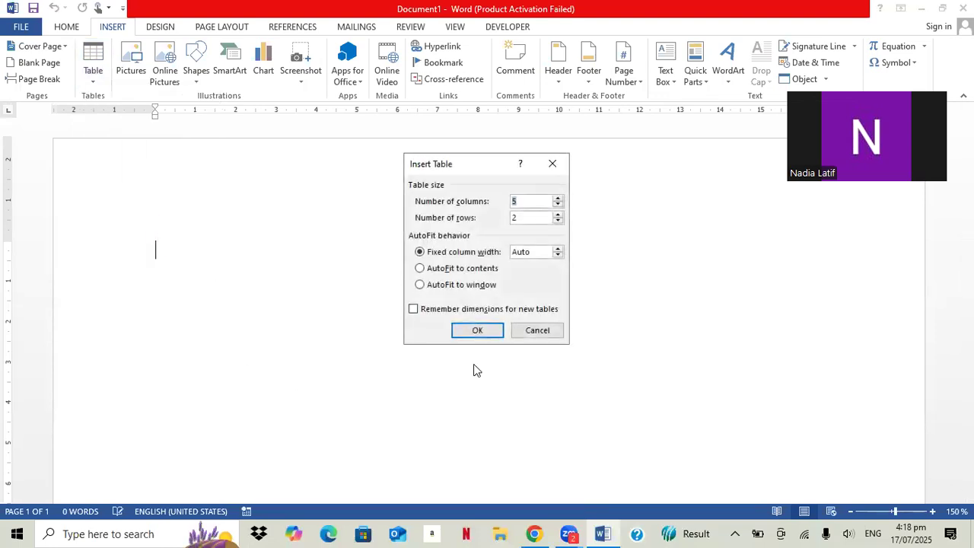
{"action": "left_click", "coordinate": [558, 197]}
{"action": "left_click", "coordinate": [557, 214]}
{"action": "left_click", "coordinate": [487, 330]}
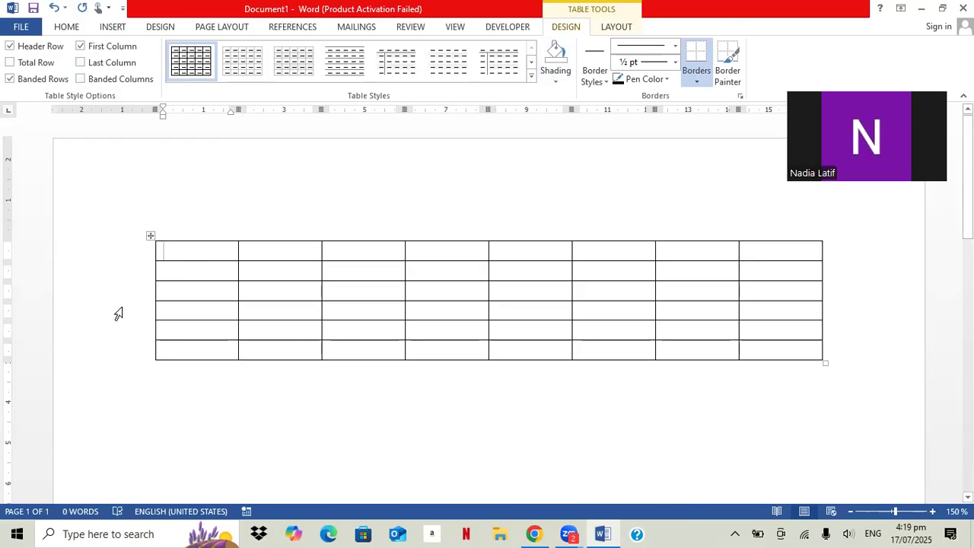
- Fill the first three cells of the first column with Days, Monday and Tuesday
{"action": "type", "text": "Days"}
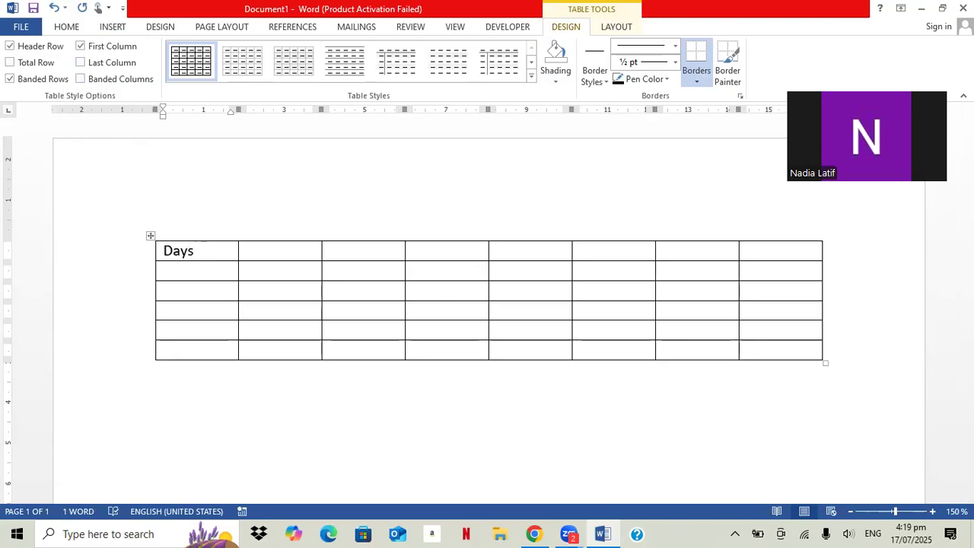
{"action": "left_click", "coordinate": [171, 274]}
{"action": "type", "text": "mond"}
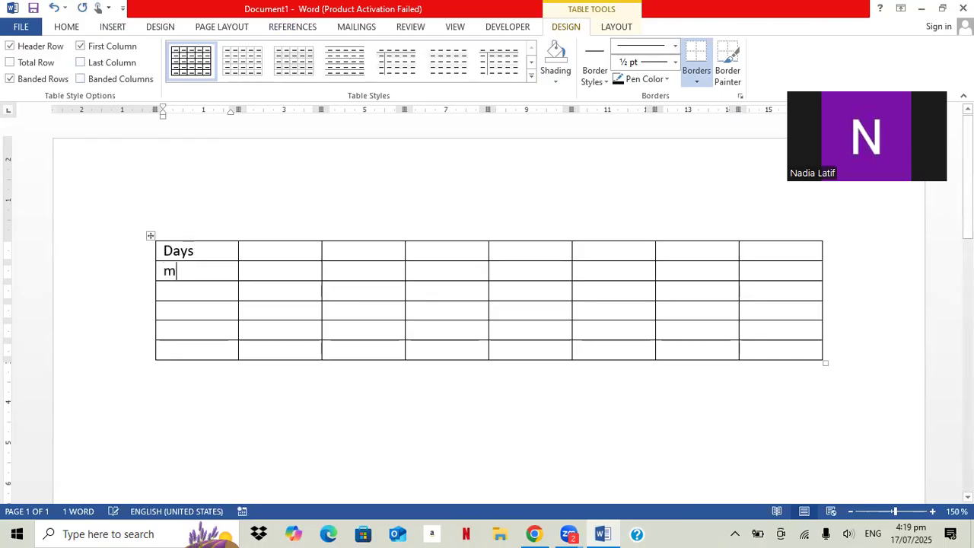
{"action": "type", "text": "ay"}
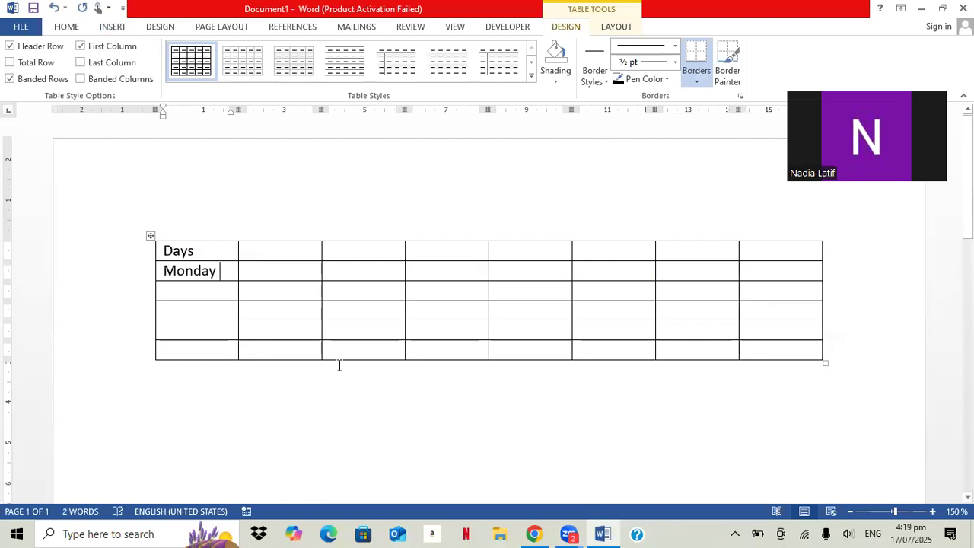
{"action": "left_click", "coordinate": [212, 293]}
{"action": "type", "text": "tues"}
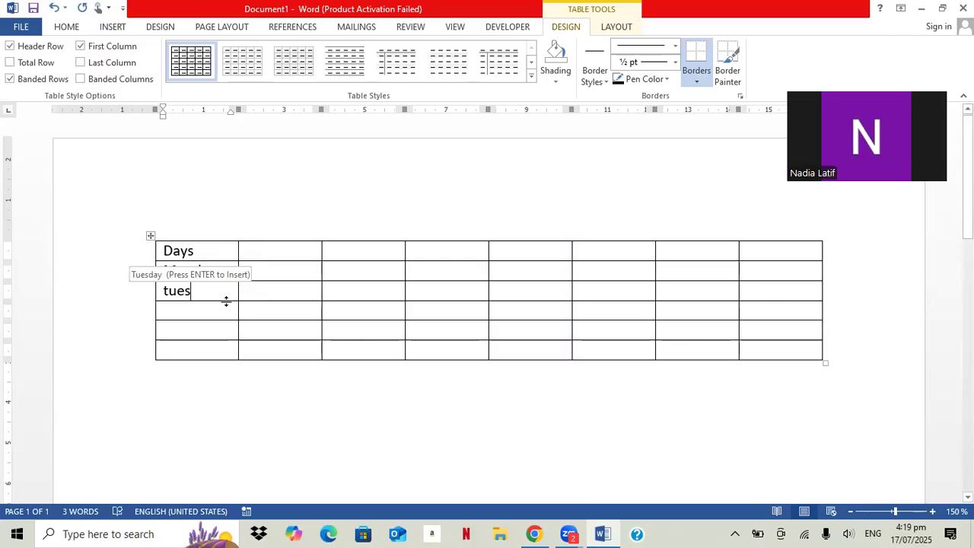
{"action": "key", "text": "Return"}
- Enter Wednesday and Thursday in the next two cells of the Days column
{"action": "left_click", "coordinate": [195, 306]}
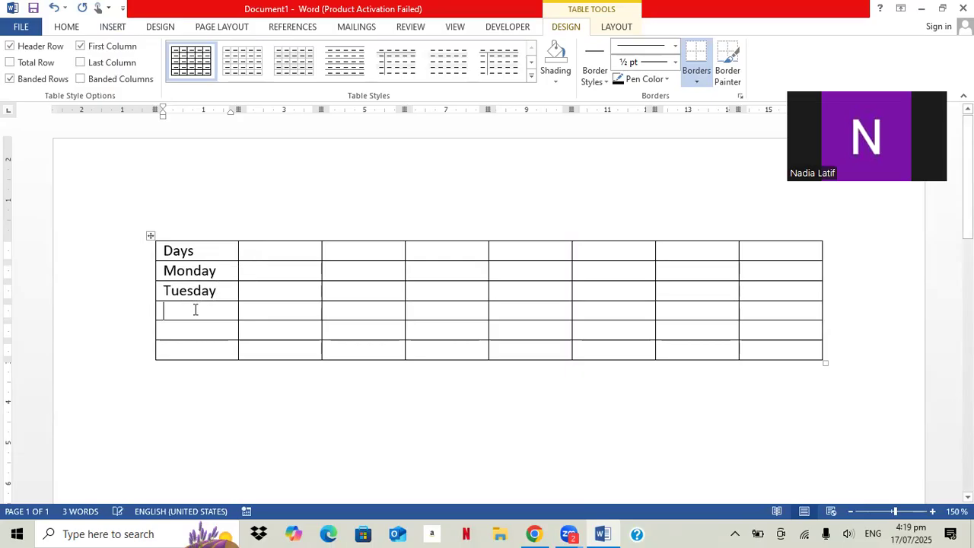
{"action": "type", "text": "we"}
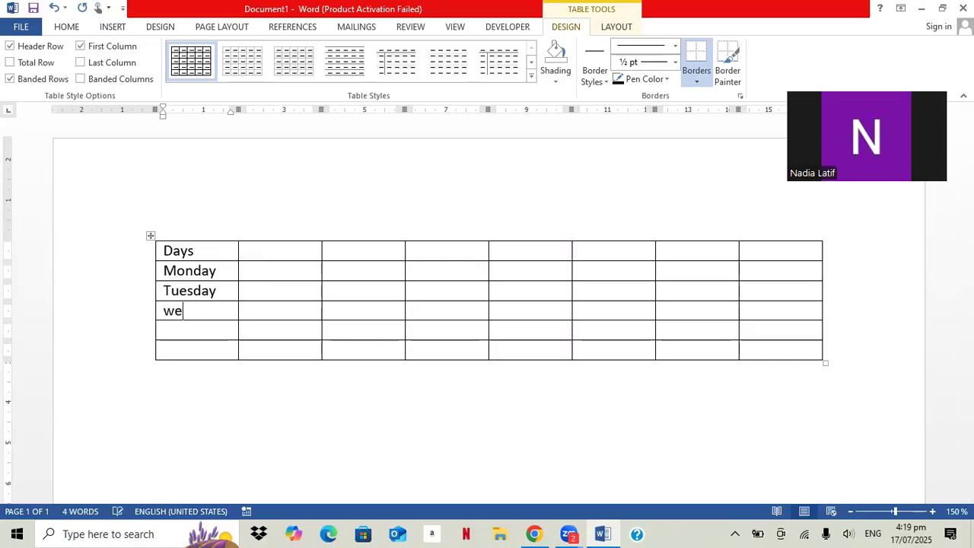
{"action": "type", "text": "dn"}
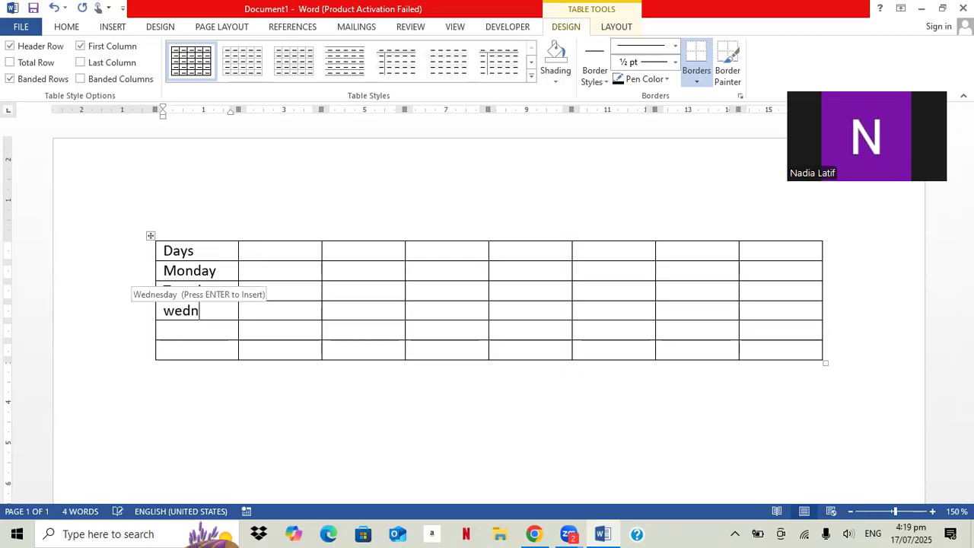
{"action": "key", "text": "Return"}
{"action": "left_click", "coordinate": [209, 324]}
{"action": "type", "text": "thu"}
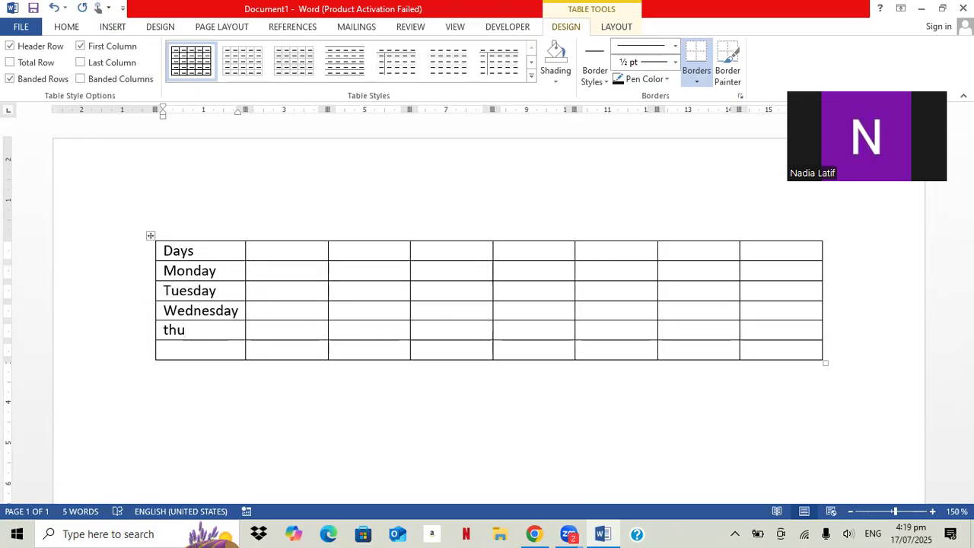
{"action": "type", "text": "r"}
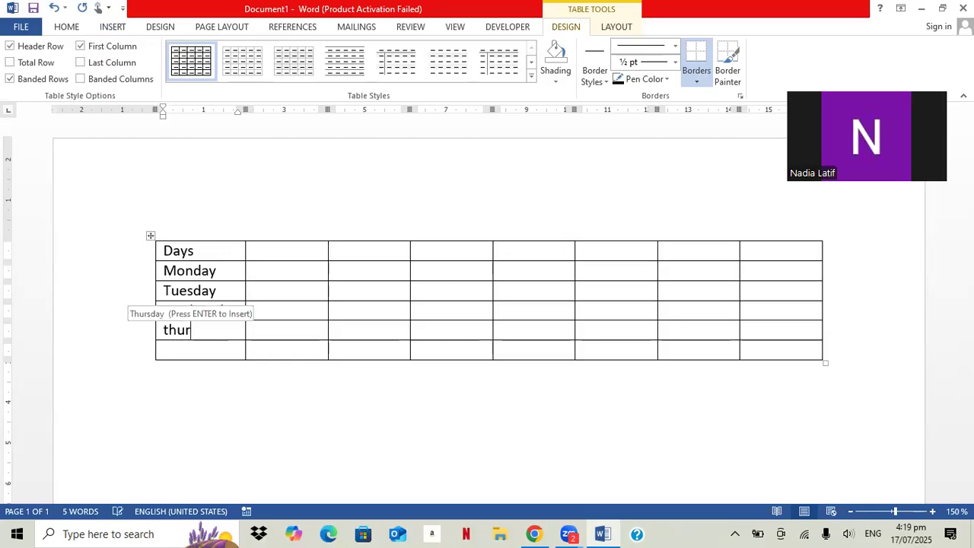
{"action": "key", "text": "Return"}
- Enter Friday in the last cell of the Days column, without an extra line below it
{"action": "left_click", "coordinate": [195, 350]}
{"action": "type", "text": "fr"}
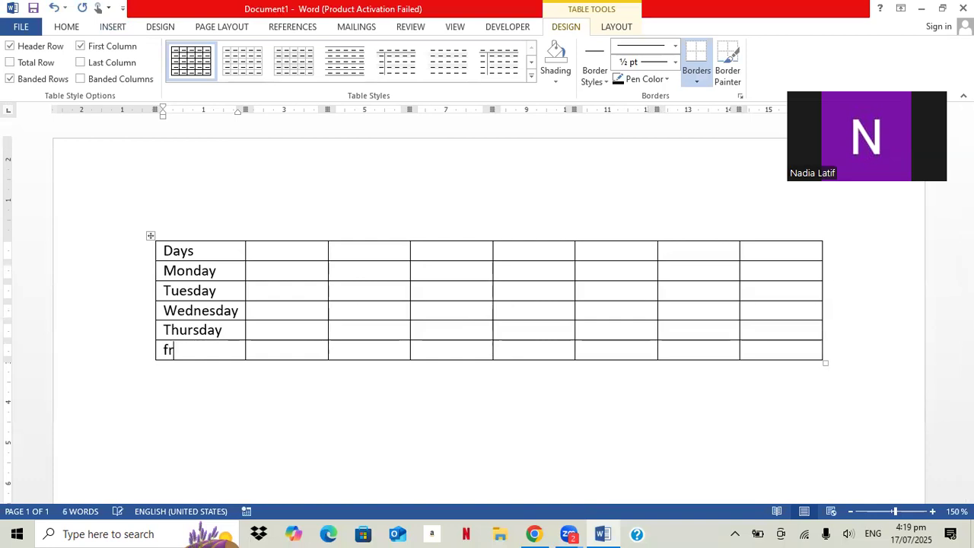
{"action": "type", "text": "iday"}
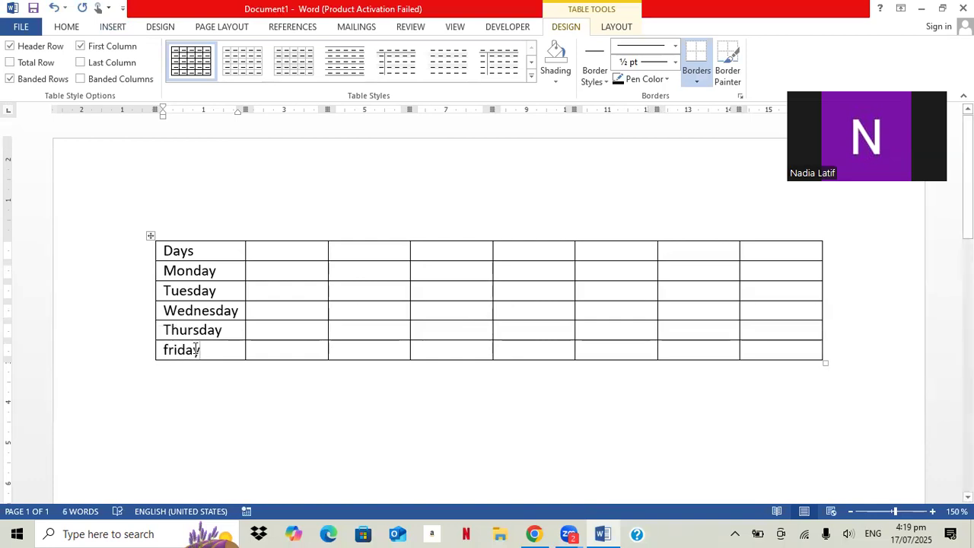
{"action": "key", "text": "Return"}
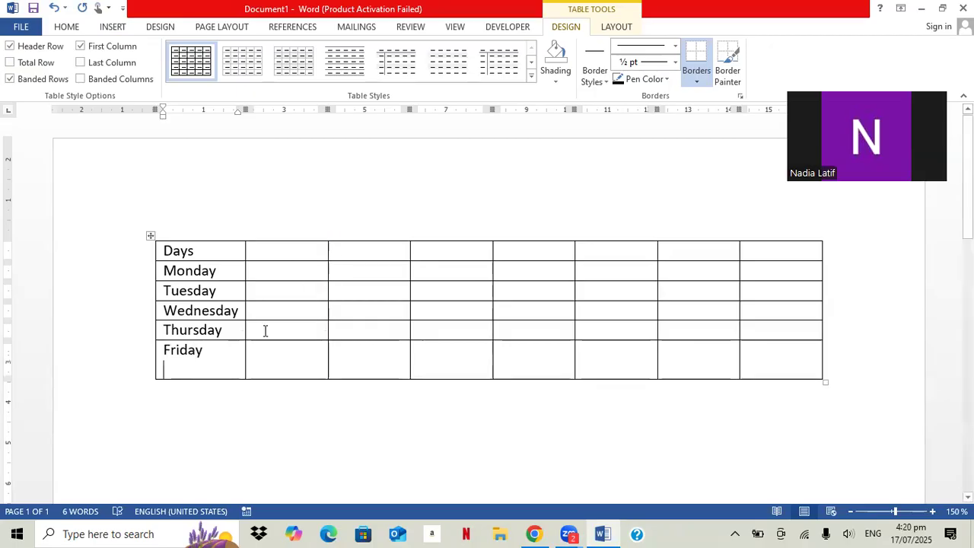
{"action": "key", "text": "BackSpace"}
- Enter the heading "1st Unit" in the header cell beside Days
{"action": "left_click", "coordinate": [301, 254]}
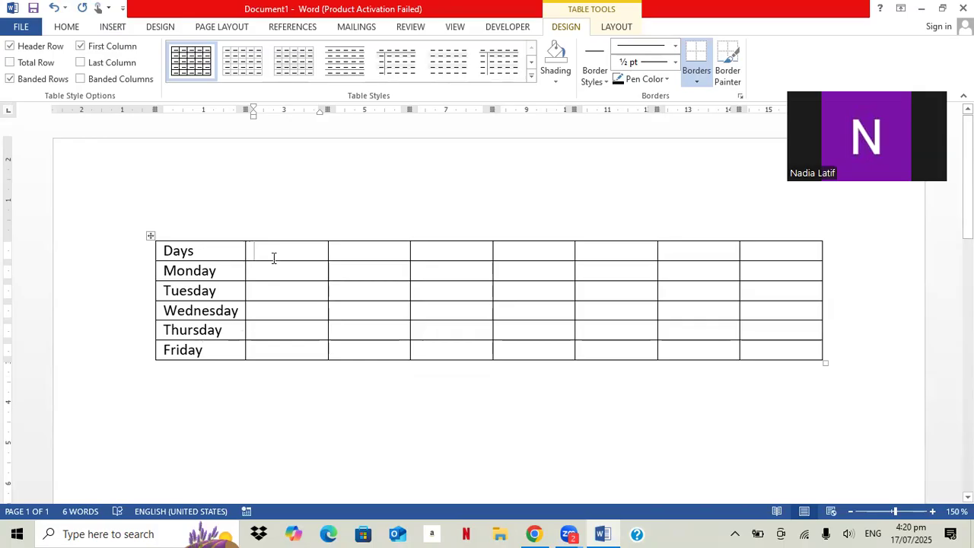
{"action": "type", "text": "1"}
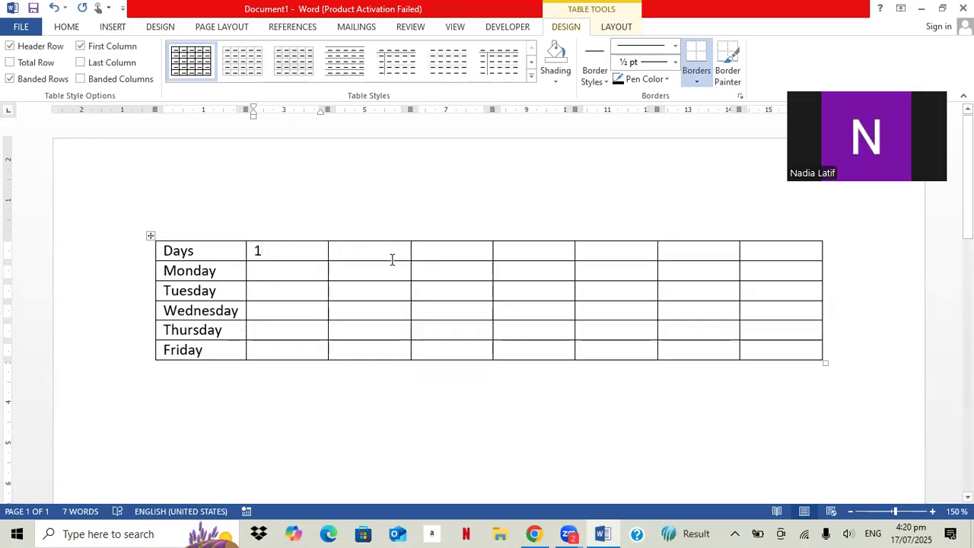
{"action": "type", "text": "st "}
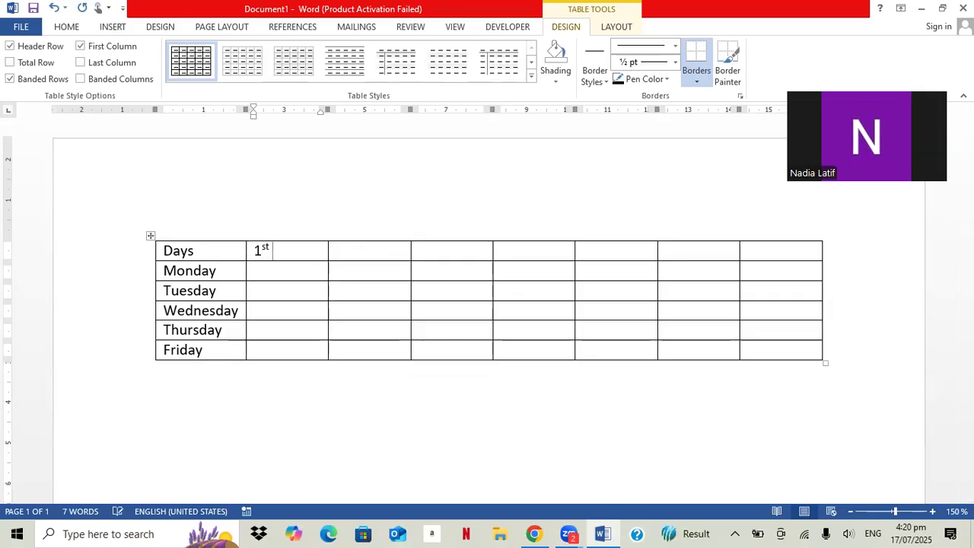
{"action": "type", "text": "u"}
{"action": "key", "text": "BackSpace"}
{"action": "type", "text": "Unit"}
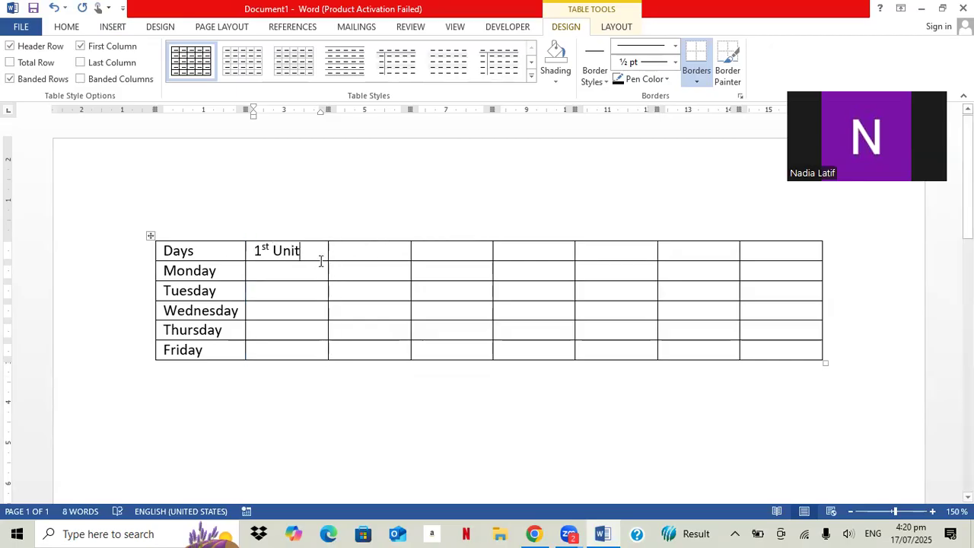
- Copy the "1st Unit" heading into the six remaining header cells of the table
{"action": "left_click_drag", "start_coordinate": [302, 250], "coordinate": [256, 254]}
{"action": "key", "text": "ctrl+c"}
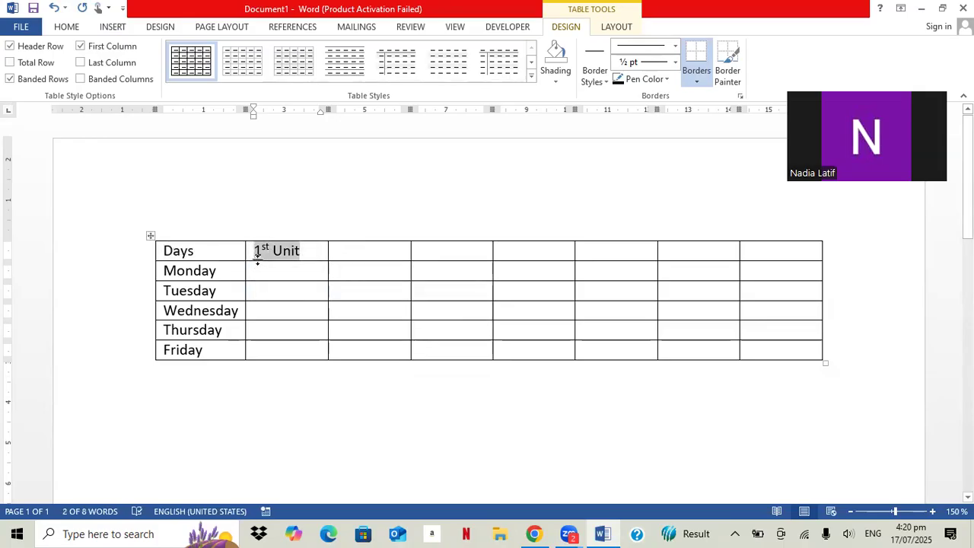
{"action": "left_click", "coordinate": [368, 258]}
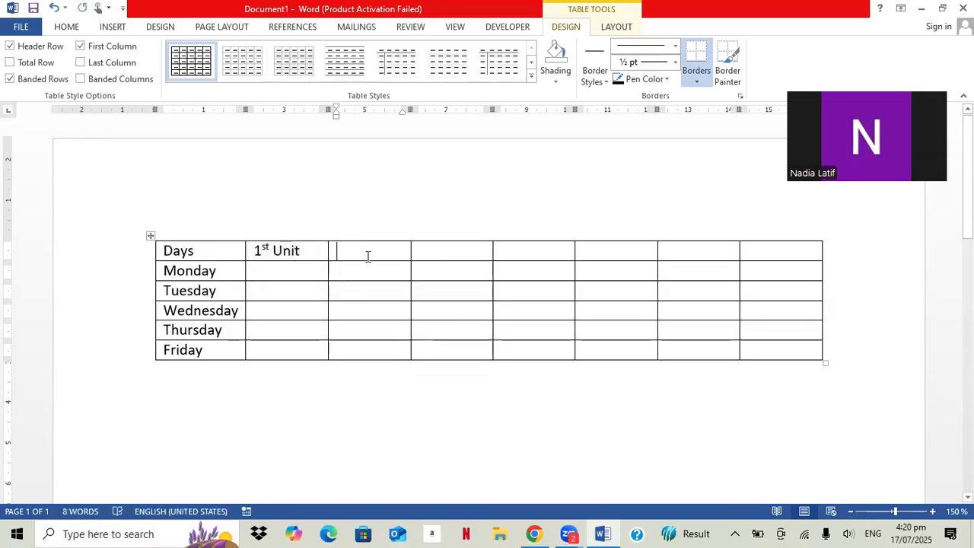
{"action": "key", "text": "ctrl+v"}
{"action": "left_click", "coordinate": [460, 250]}
{"action": "key", "text": "ctrl+v"}
{"action": "left_click", "coordinate": [530, 250]}
{"action": "key", "text": "ctrl+v"}
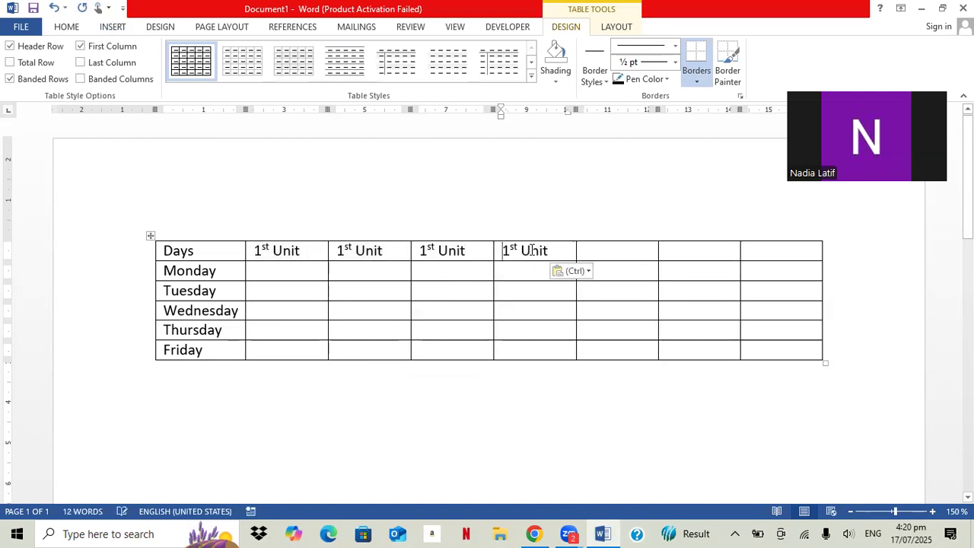
{"action": "left_click", "coordinate": [619, 250]}
{"action": "key", "text": "ctrl+v"}
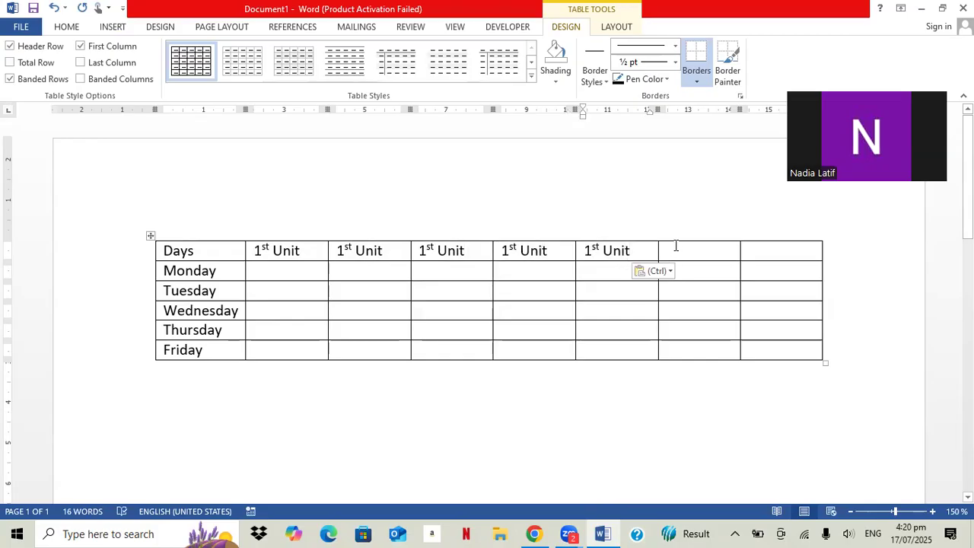
{"action": "left_click", "coordinate": [676, 246]}
{"action": "key", "text": "ctrl+v"}
{"action": "left_click", "coordinate": [767, 257]}
{"action": "key", "text": "ctrl+v"}
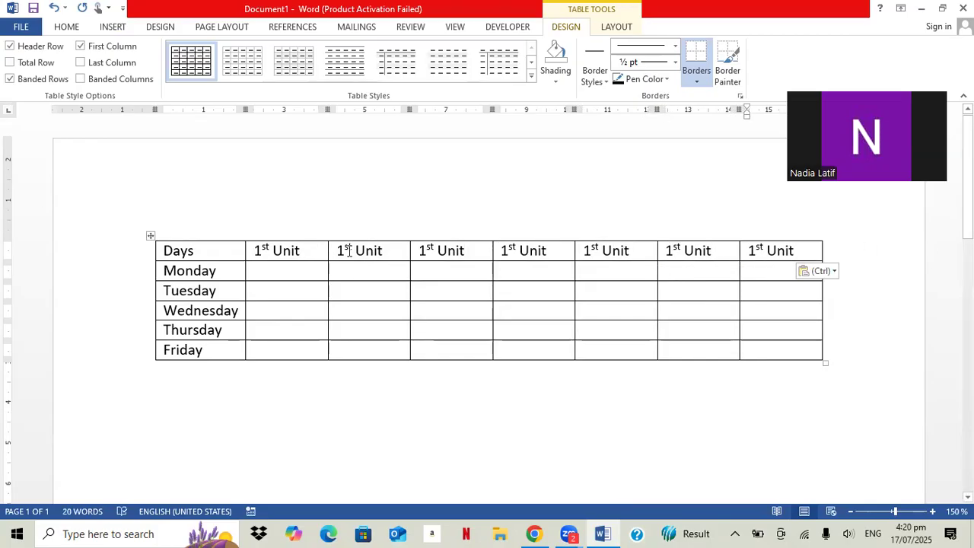
- Renumber the three headings following the first "1st Unit" as 2nd, 3rd and 4th Unit
{"action": "mouse_move", "coordinate": [351, 249]}
{"action": "left_mouse_down"}
{"action": "mouse_move", "coordinate": [289, 251]}
{"action": "mouse_move", "coordinate": [338, 248]}
{"action": "left_mouse_up"}
{"action": "type", "text": "2n"}
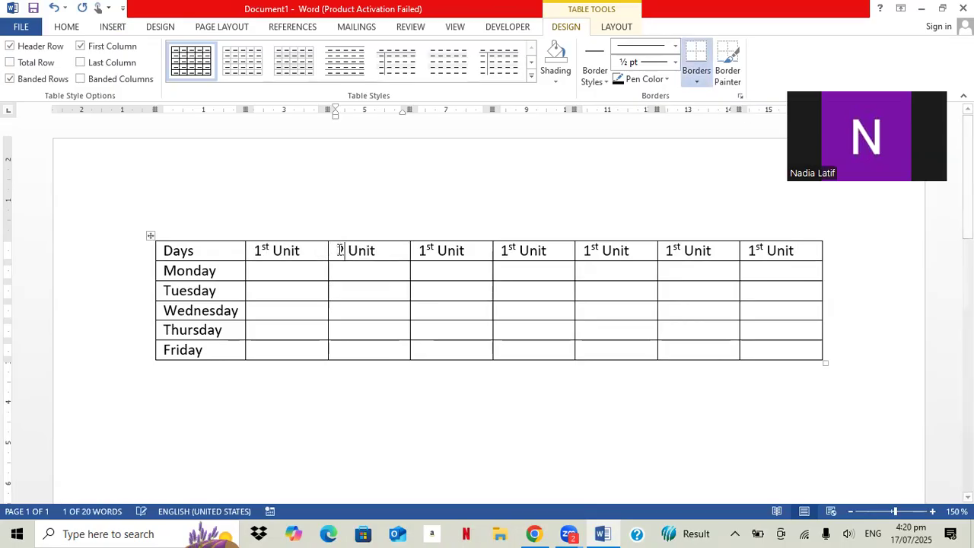
{"action": "type", "text": "d"}
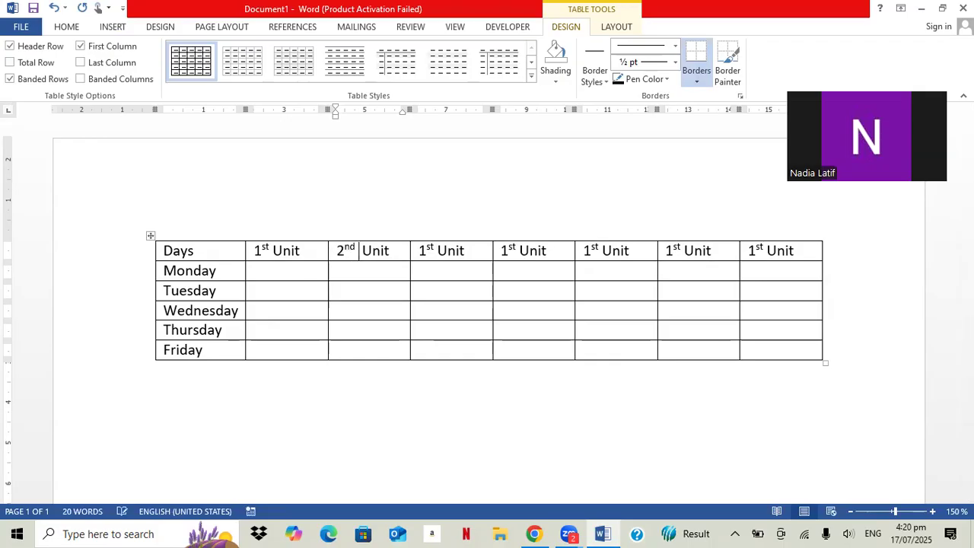
{"action": "left_click_drag", "start_coordinate": [435, 257], "coordinate": [410, 263]}
{"action": "type", "text": "3rd"}
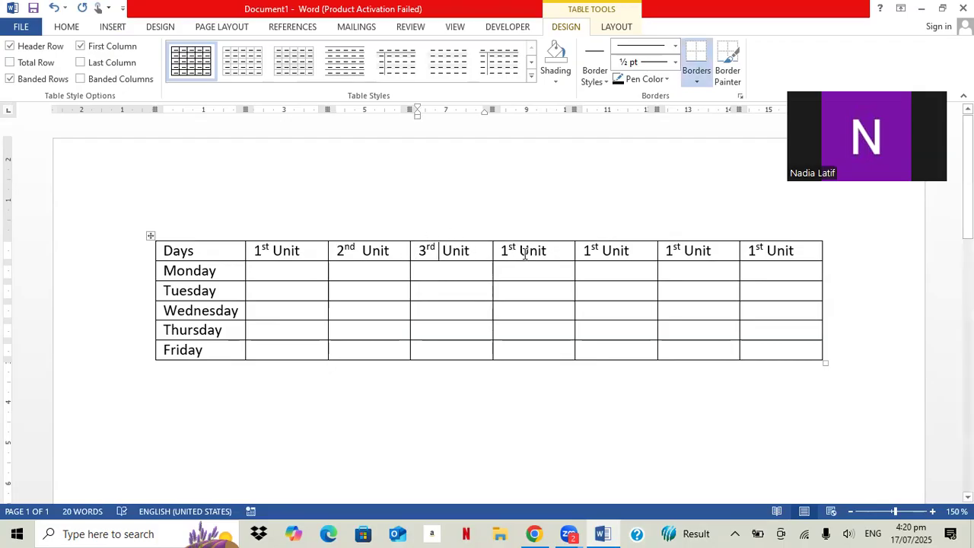
{"action": "left_click_drag", "start_coordinate": [522, 252], "coordinate": [496, 253]}
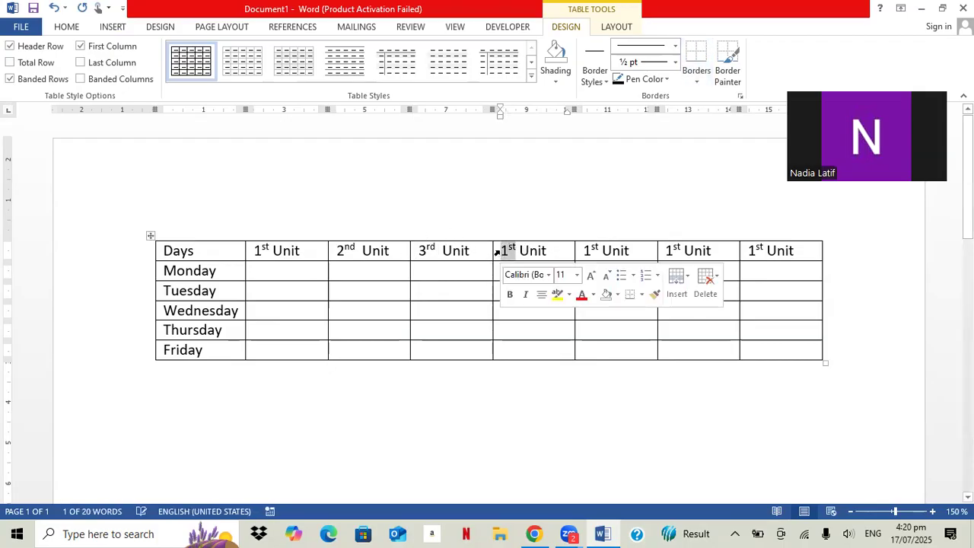
{"action": "type", "text": "4th"}
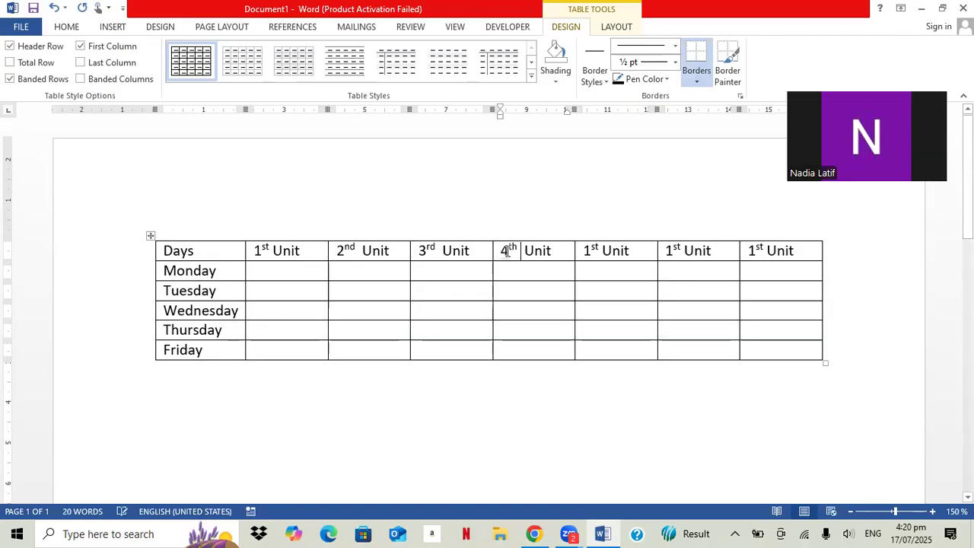
- Clear the header cell after 4th Unit and renumber the last two headings as 6th and 7th Unit
{"action": "left_click_drag", "start_coordinate": [641, 253], "coordinate": [587, 256]}
{"action": "key", "text": "BackSpace"}
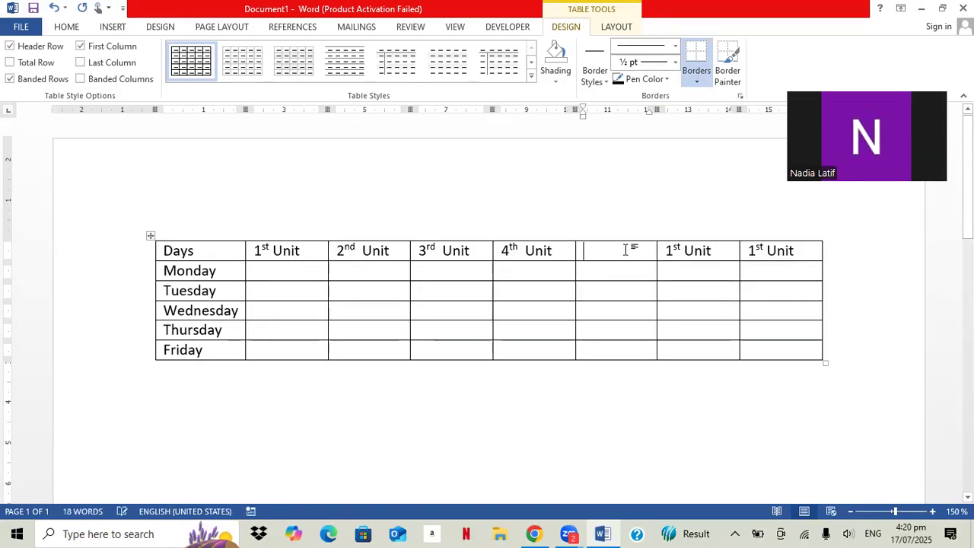
{"action": "left_click_drag", "start_coordinate": [682, 251], "coordinate": [667, 255]}
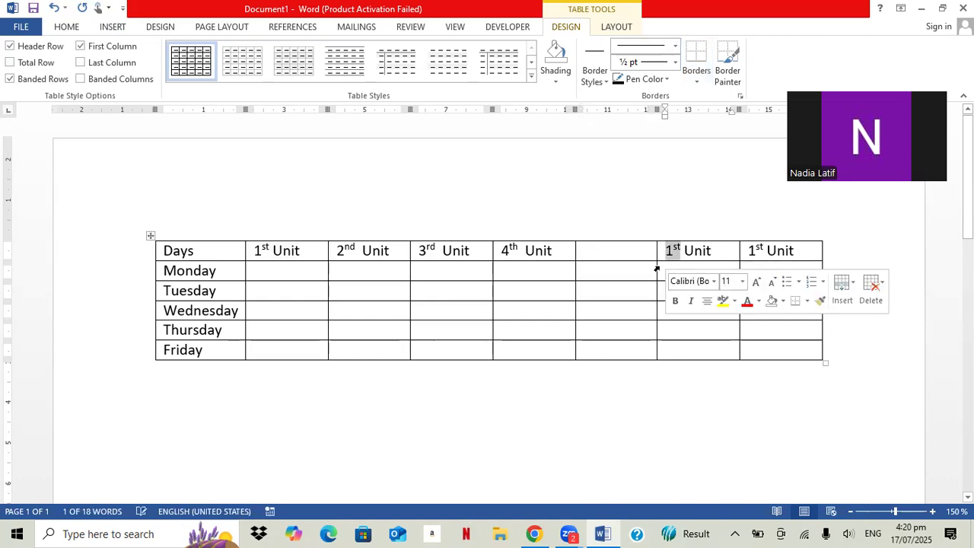
{"action": "type", "text": "6tn"}
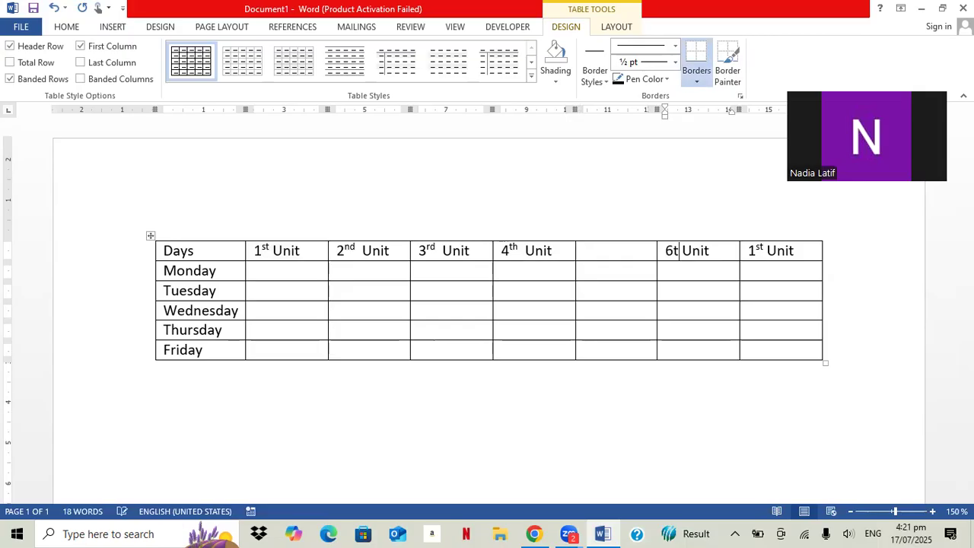
{"action": "key", "text": "BackSpace"}
{"action": "type", "text": "h"}
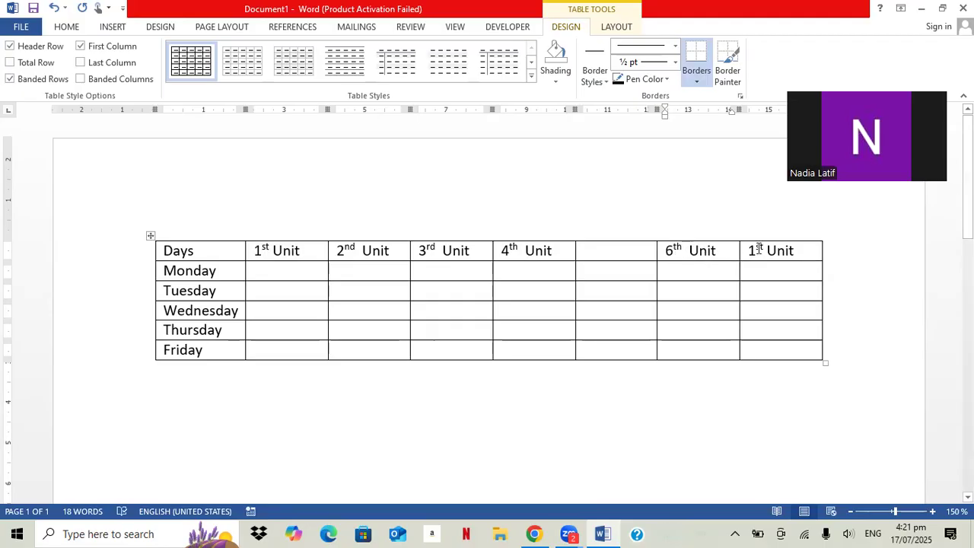
{"action": "mouse_move", "coordinate": [749, 251]}
{"action": "left_mouse_down"}
{"action": "mouse_move", "coordinate": [760, 251]}
{"action": "mouse_move", "coordinate": [748, 251]}
{"action": "left_mouse_up"}
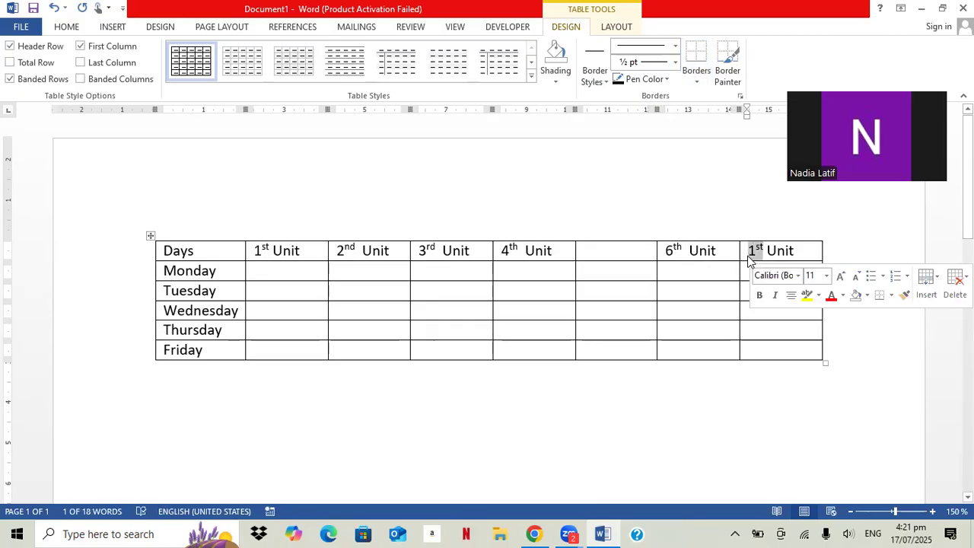
{"action": "type", "text": "7th"}
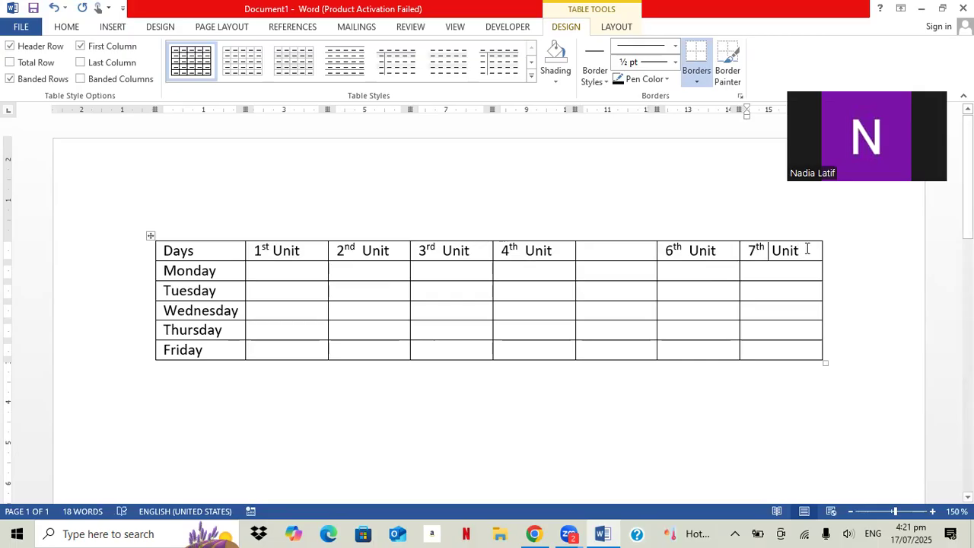
- Insert a column to the right of the blank-headed column after 4th Unit and enter "5th" as its heading
{"action": "left_click", "coordinate": [618, 256]}
{"action": "right_click", "coordinate": [616, 254]}
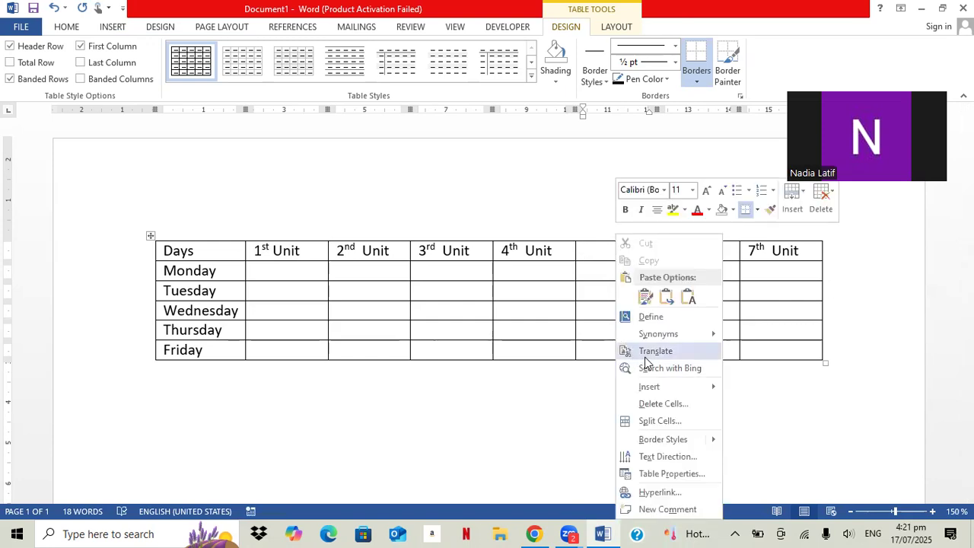
{"action": "mouse_move", "coordinate": [660, 389]}
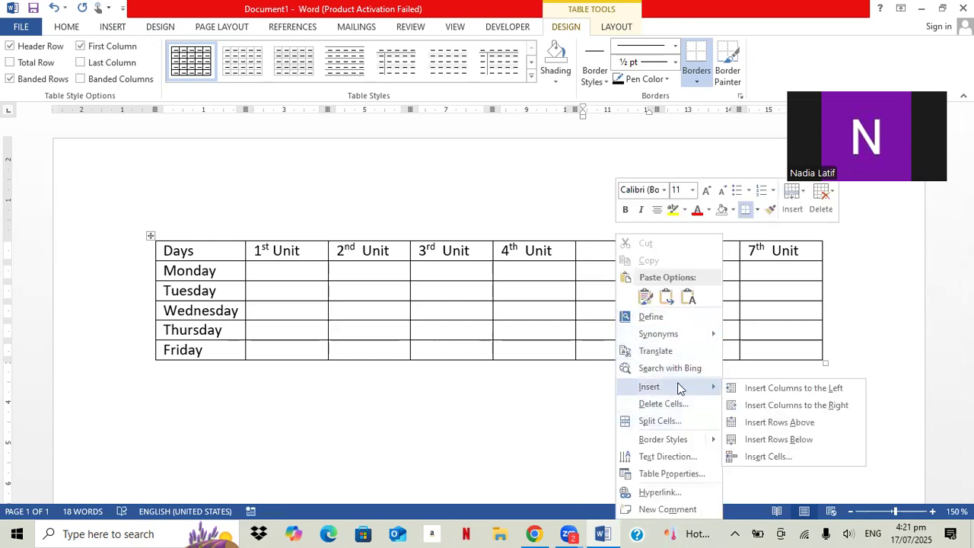
{"action": "left_click", "coordinate": [807, 404]}
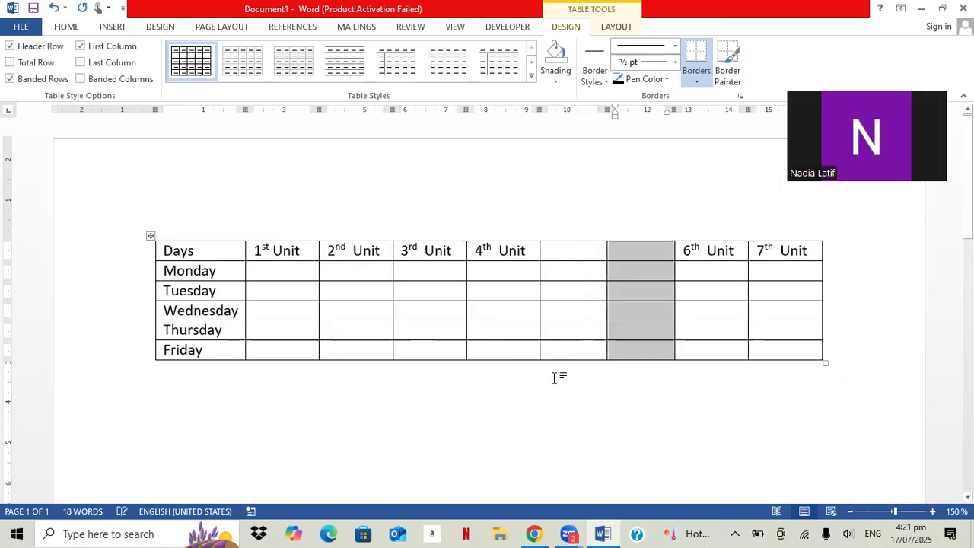
{"action": "left_click", "coordinate": [657, 247]}
{"action": "type", "text": "5th"}
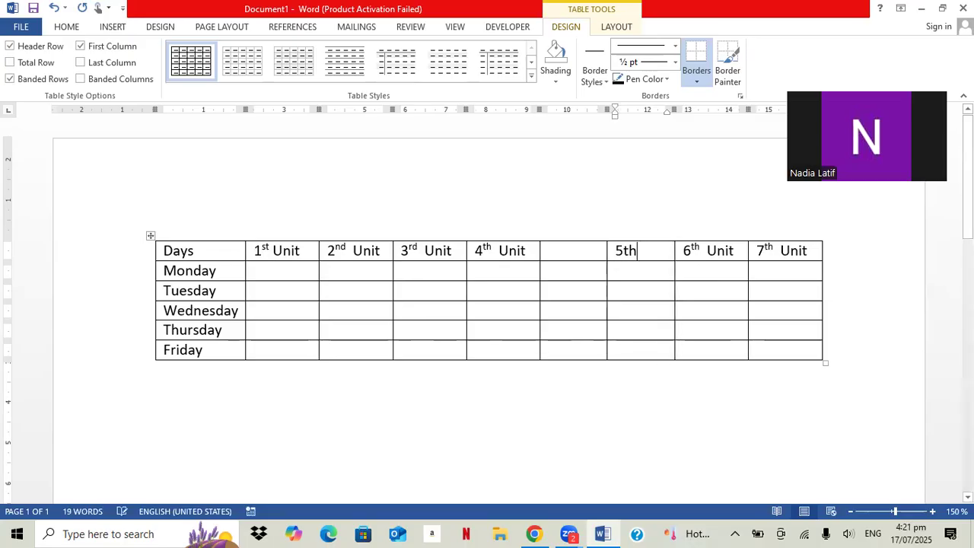
{"action": "left_click", "coordinate": [375, 271]}
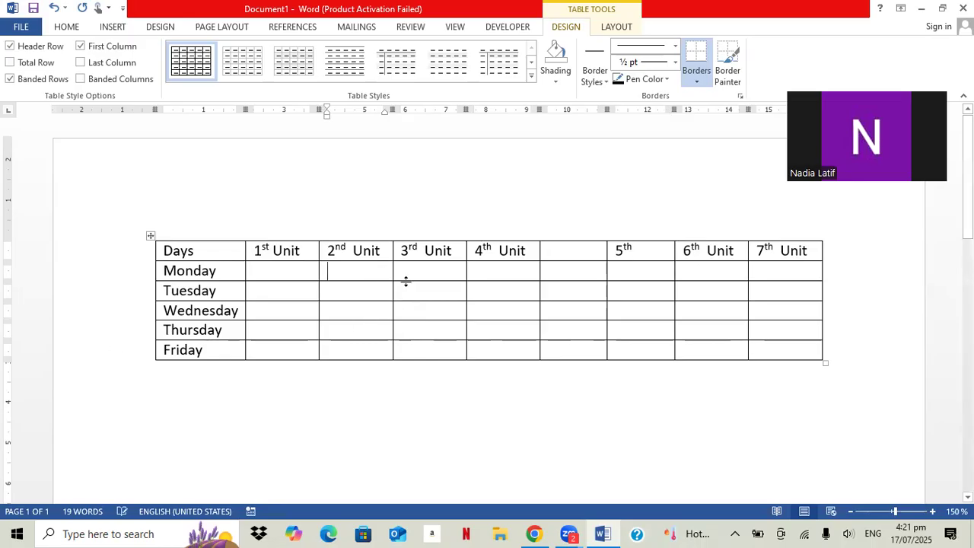
{"action": "right_click", "coordinate": [563, 272]}
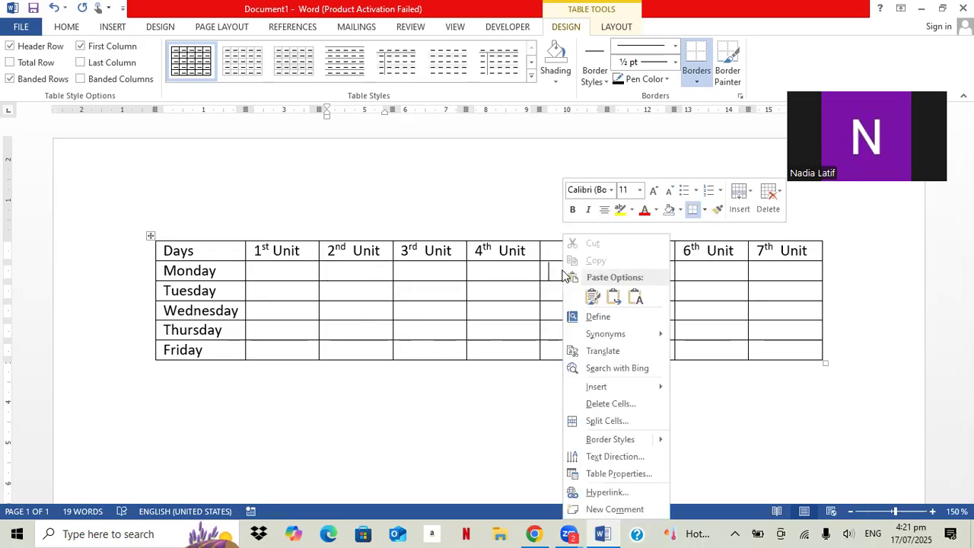
{"action": "left_click", "coordinate": [608, 404]}
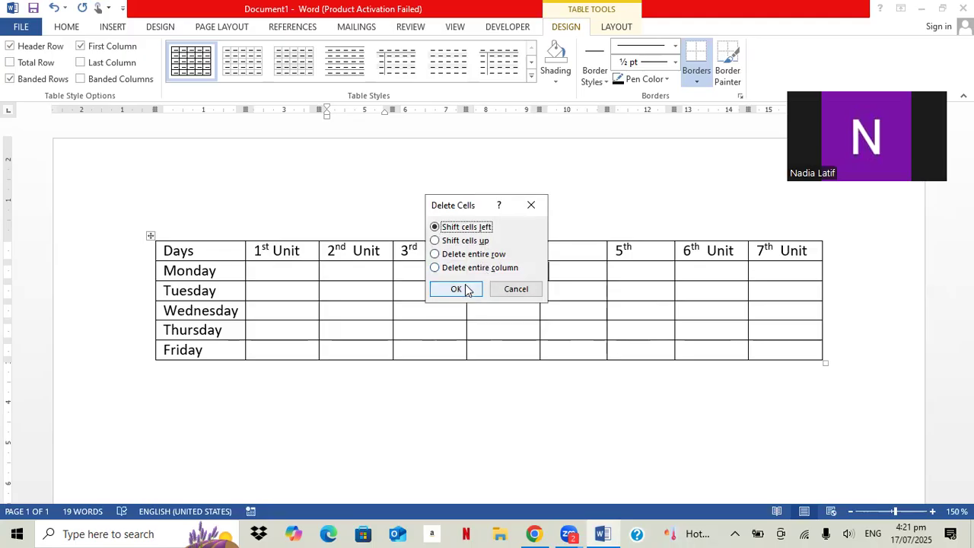
{"action": "left_click", "coordinate": [527, 293]}
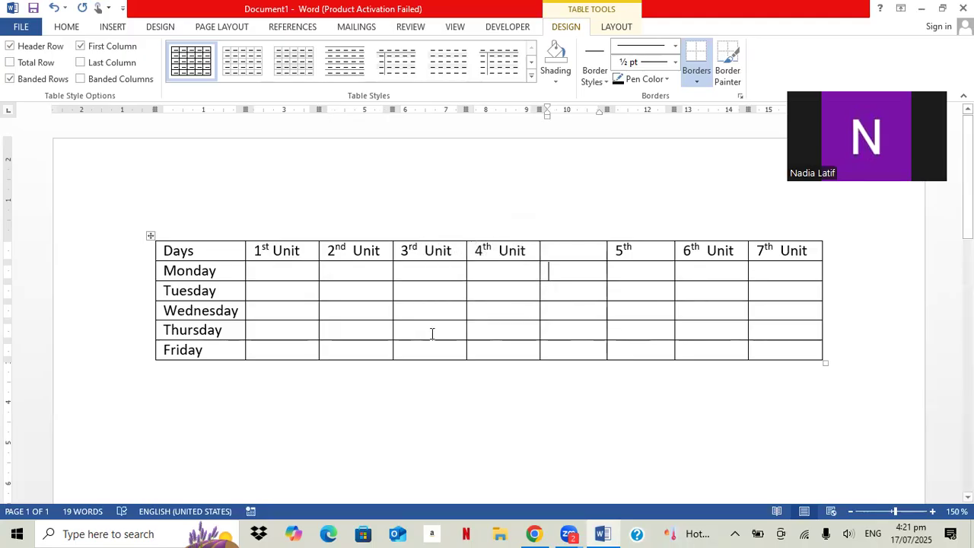
- Enter "Computer" as Monday's subject in the 1st Unit column
{"action": "left_click", "coordinate": [277, 271]}
{"action": "type", "text": "co"}
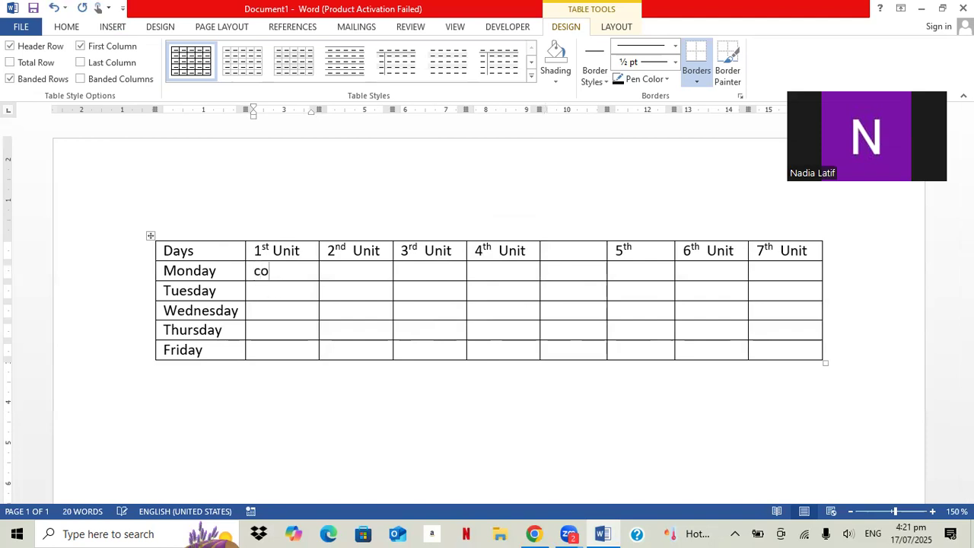
{"action": "type", "text": "mputer"}
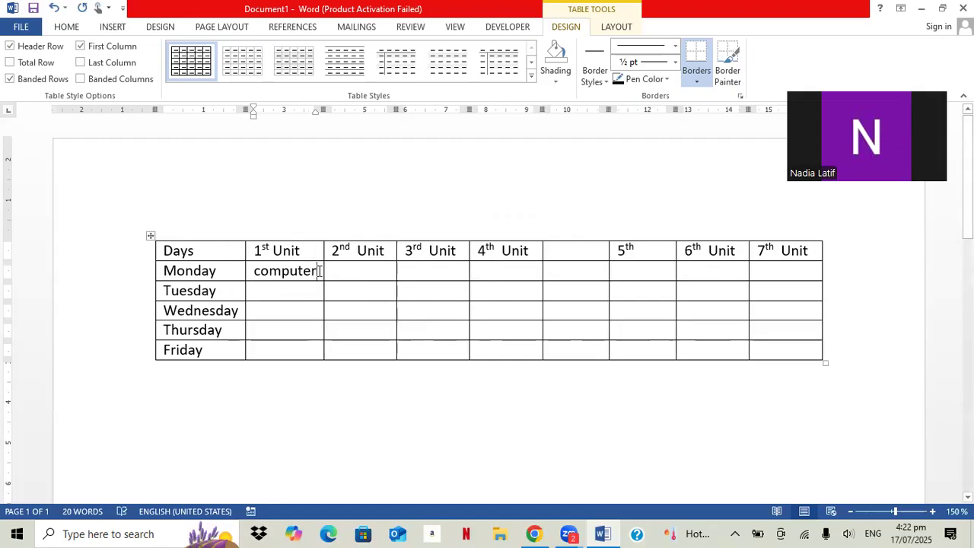
- Copy "Computer" from Monday's 1st Unit cell into the Tuesday, Wednesday and Thursday cells below it
{"action": "left_click_drag", "start_coordinate": [321, 271], "coordinate": [252, 271]}
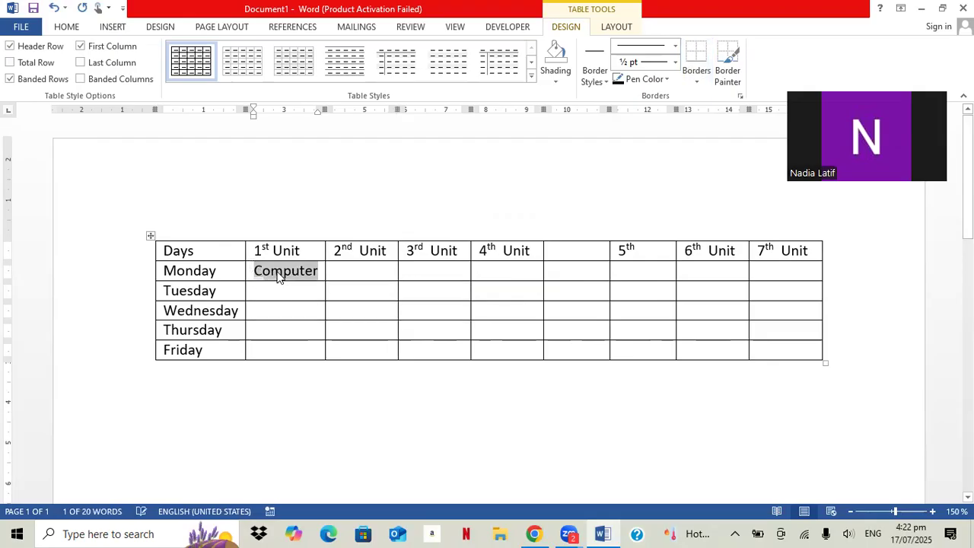
{"action": "right_click", "coordinate": [279, 277]}
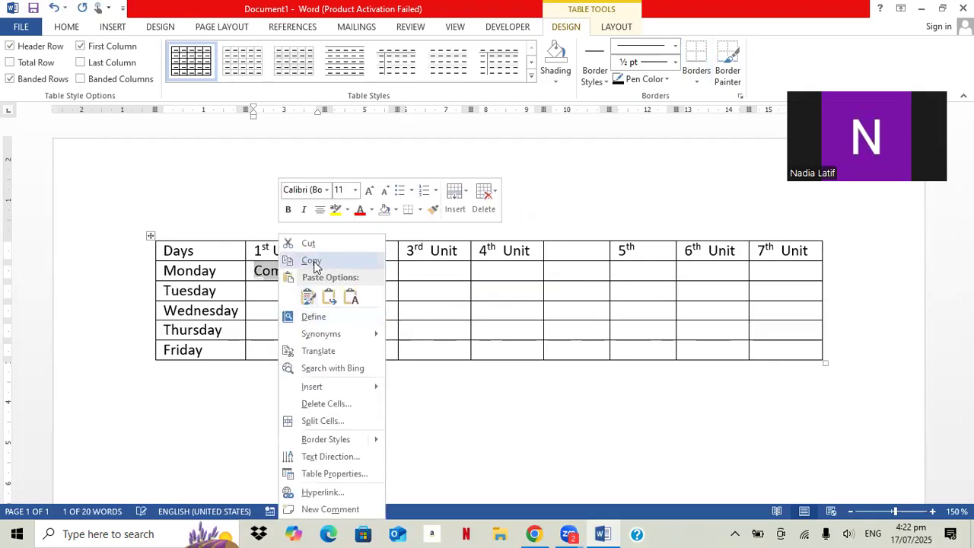
{"action": "left_click", "coordinate": [312, 261]}
{"action": "left_click", "coordinate": [297, 274]}
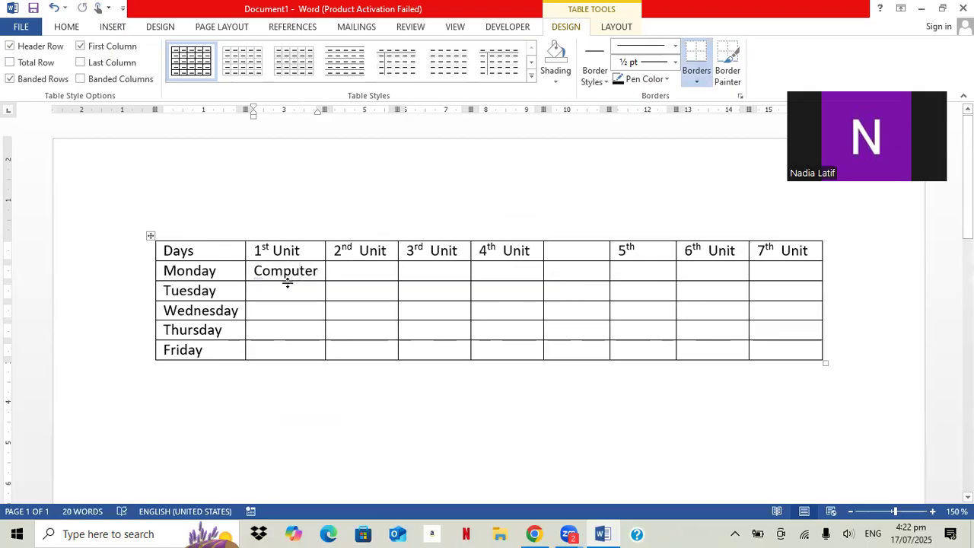
{"action": "left_click_drag", "start_coordinate": [286, 290], "coordinate": [289, 332]}
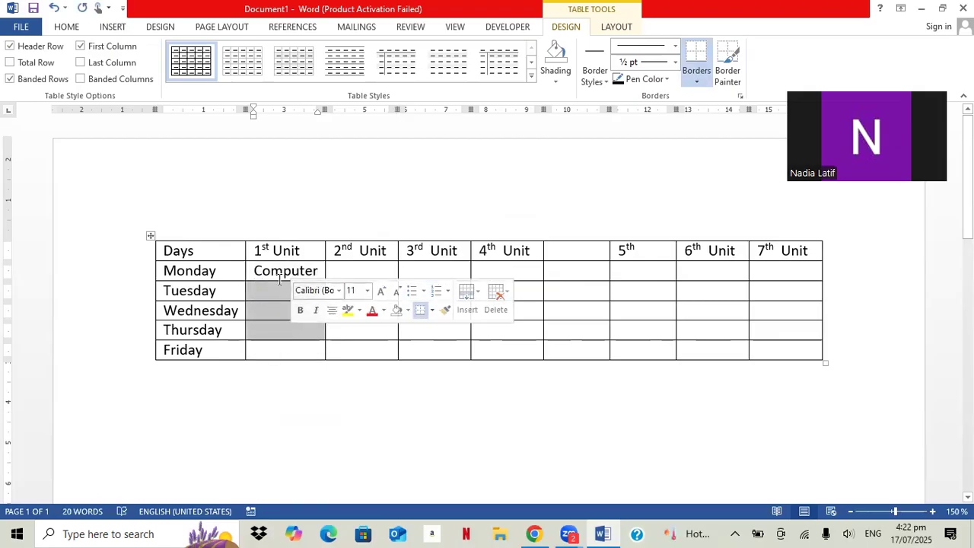
{"action": "right_click", "coordinate": [280, 291]}
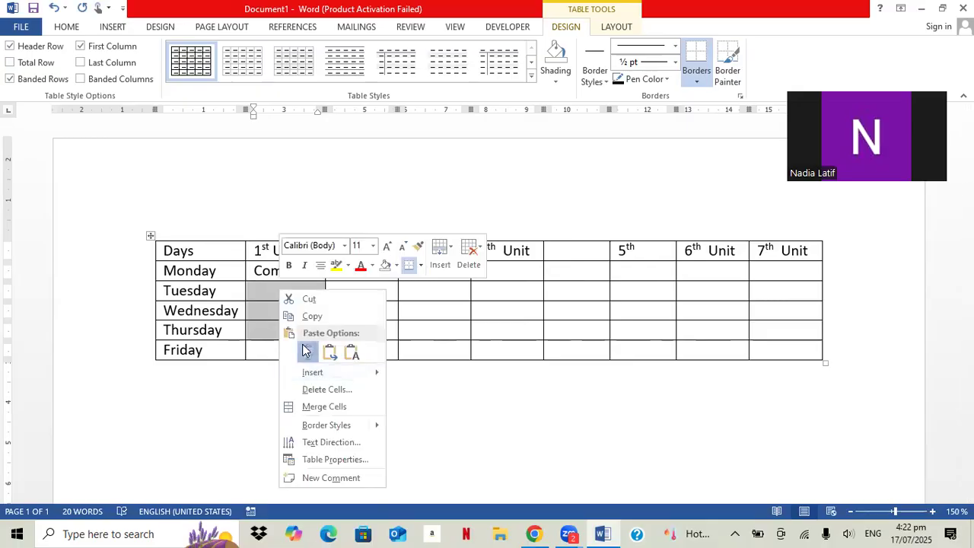
{"action": "left_click", "coordinate": [307, 353]}
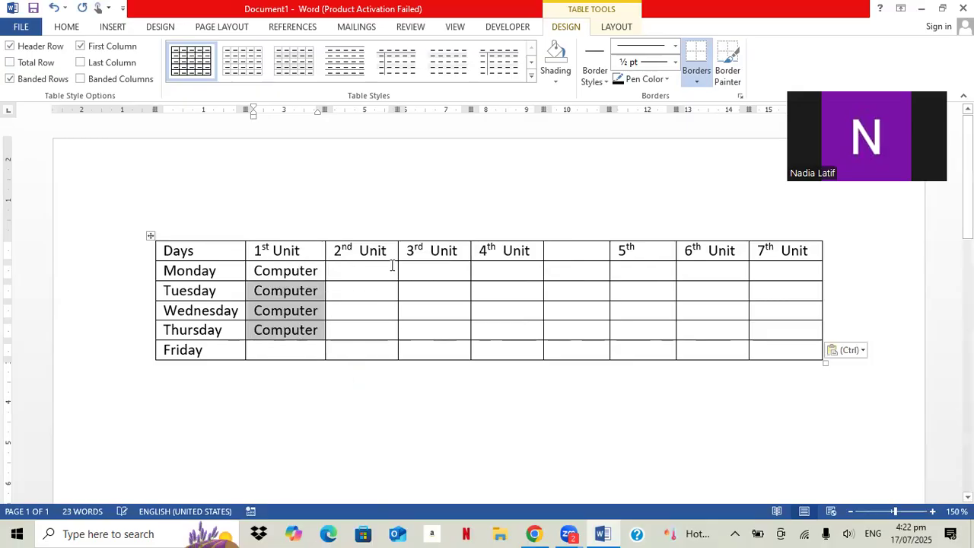
- Enter "S.st" as Friday's subject in the 1st Unit column
{"action": "left_click", "coordinate": [280, 353]}
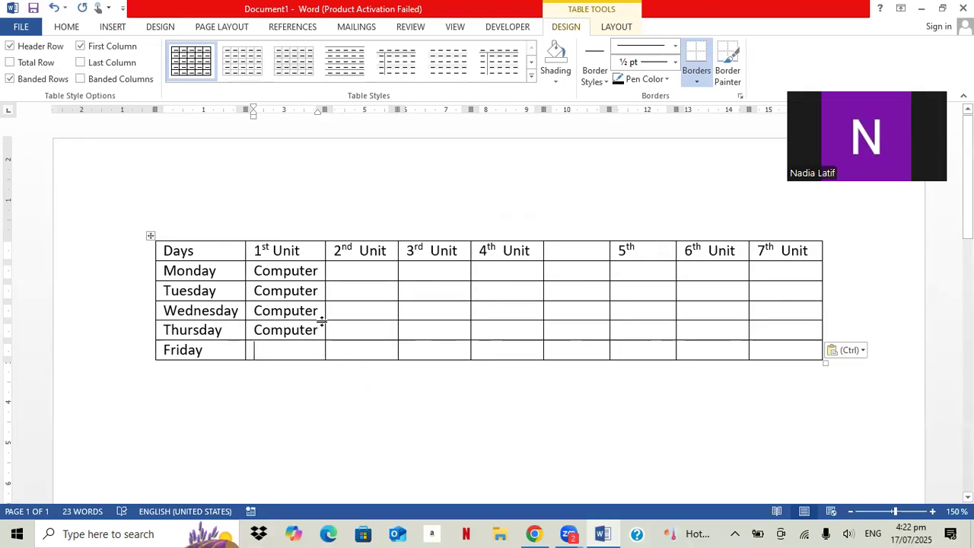
{"action": "type", "text": "ss,"}
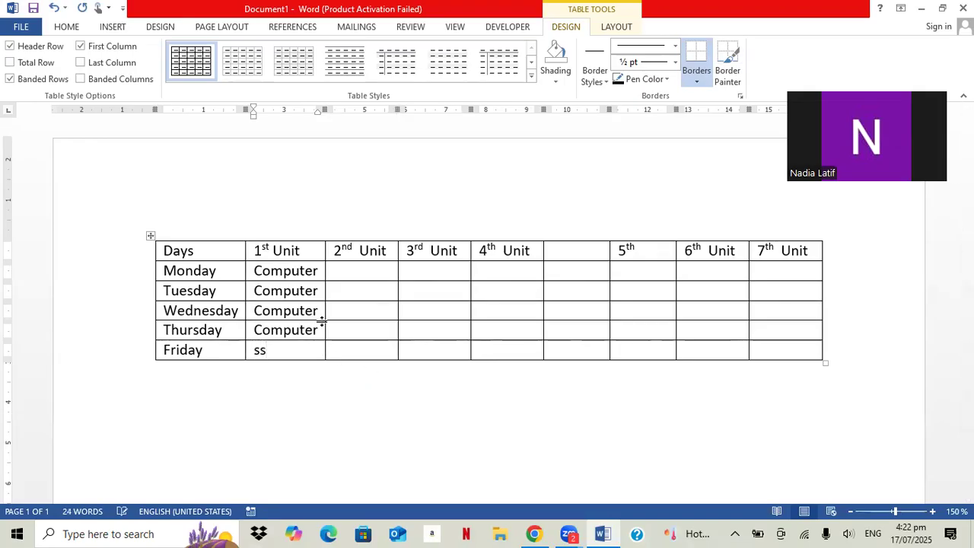
{"action": "key", "text": "BackSpace"}
{"action": "key", "text": "BackSpace"}
{"action": "type", "text": ".st"}
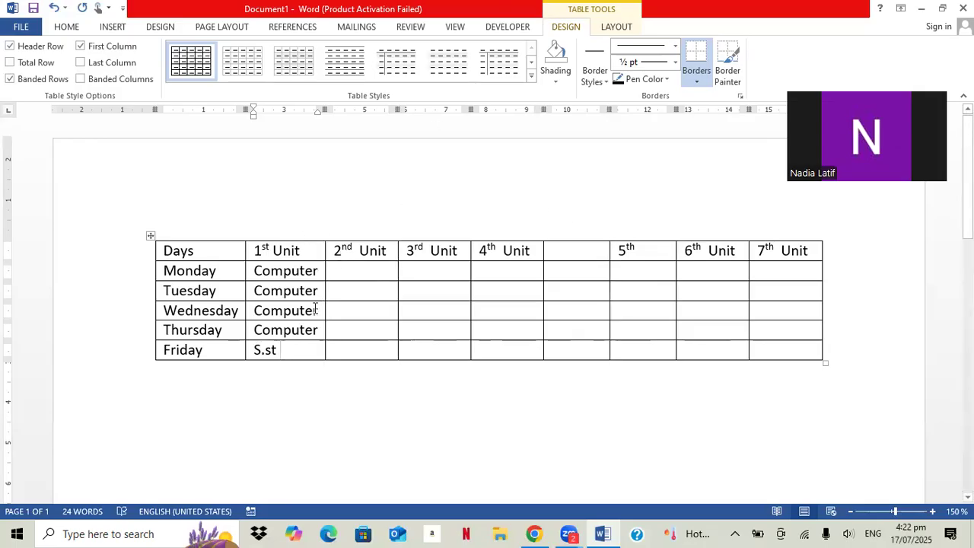
- Copy "S.st" from Friday's 1st Unit cell into Monday's 2nd Unit and Wednesday's 3rd Unit cells
{"action": "left_click_drag", "start_coordinate": [282, 353], "coordinate": [253, 350]}
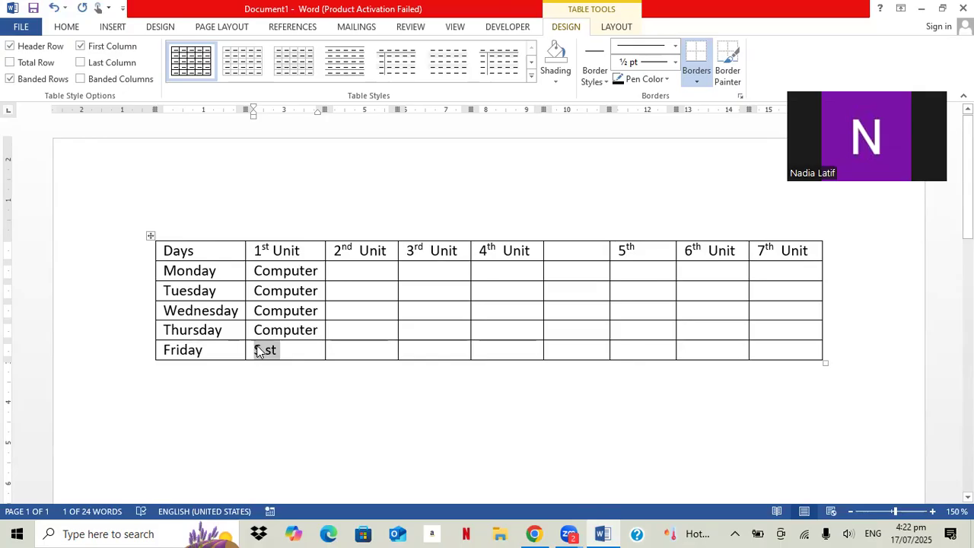
{"action": "left_click", "coordinate": [370, 274]}
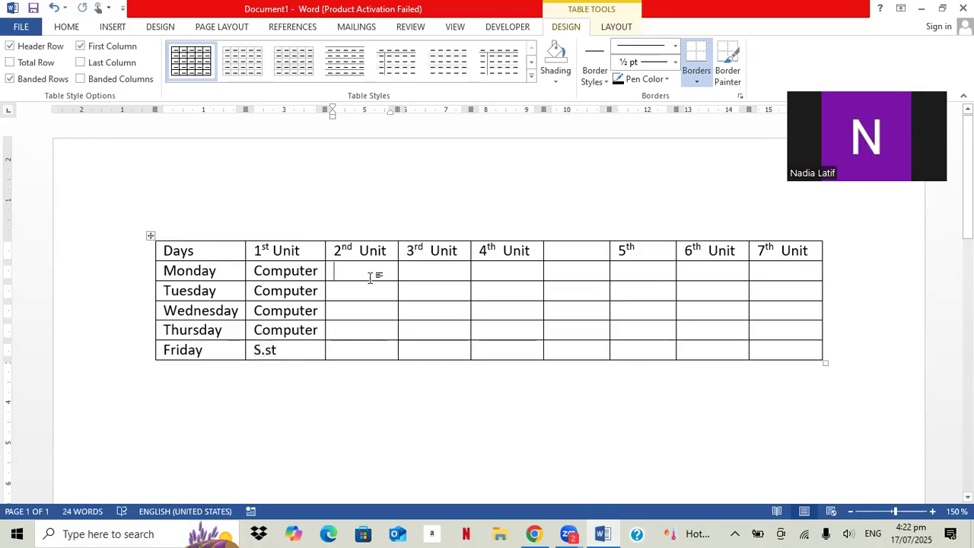
{"action": "key", "text": "ctrl+v"}
{"action": "left_click", "coordinate": [433, 315]}
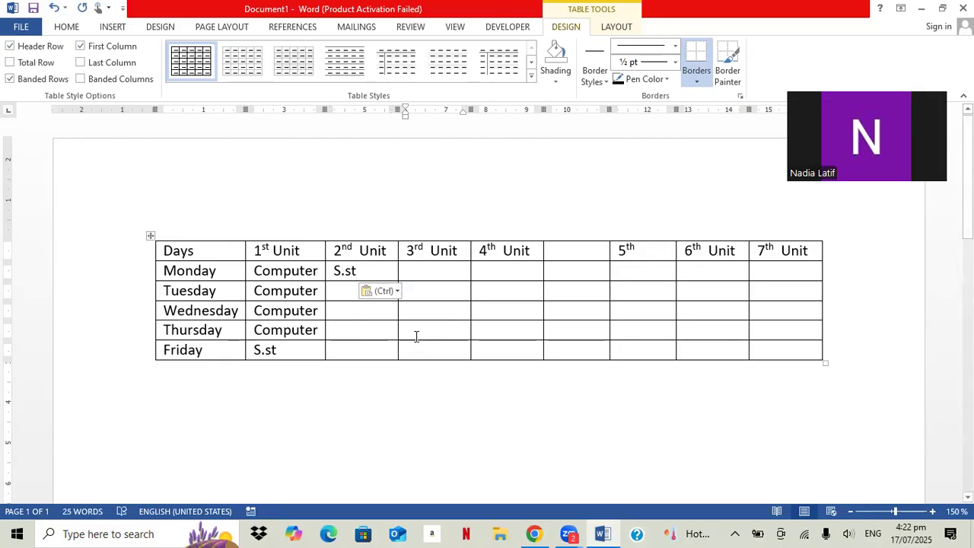
{"action": "key", "text": "ctrl+v"}
- Enter "Urdu" in Monday's 4th Unit cell and copy it into the Tuesday to Friday cells below
{"action": "left_click", "coordinate": [502, 272]}
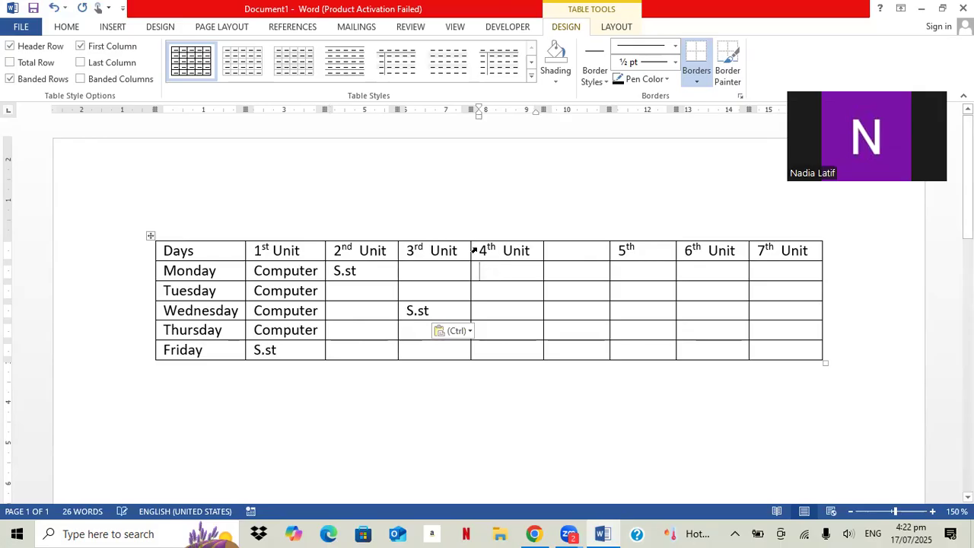
{"action": "type", "text": "urdu"}
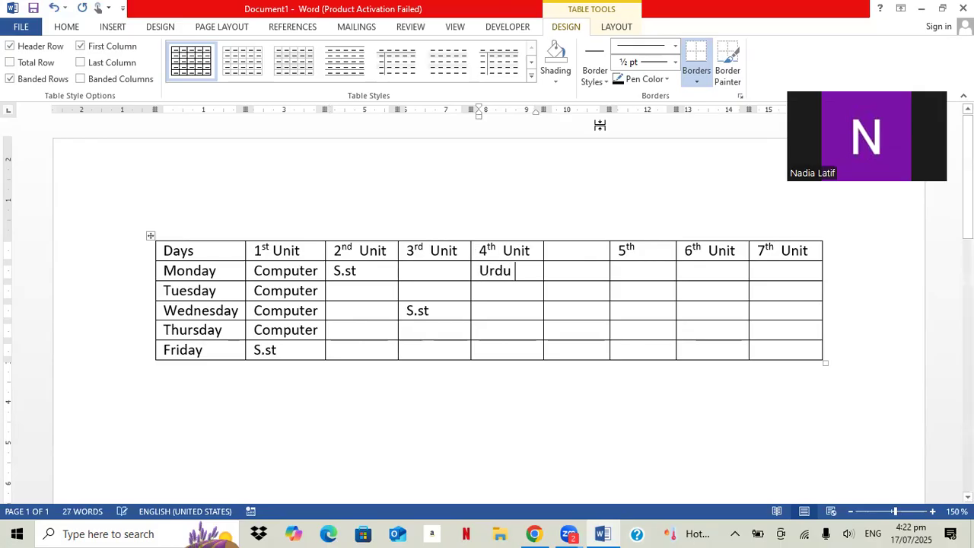
{"action": "left_click_drag", "start_coordinate": [522, 270], "coordinate": [467, 271]}
{"action": "left_click", "coordinate": [526, 267]}
{"action": "left_click_drag", "start_coordinate": [524, 265], "coordinate": [479, 272]}
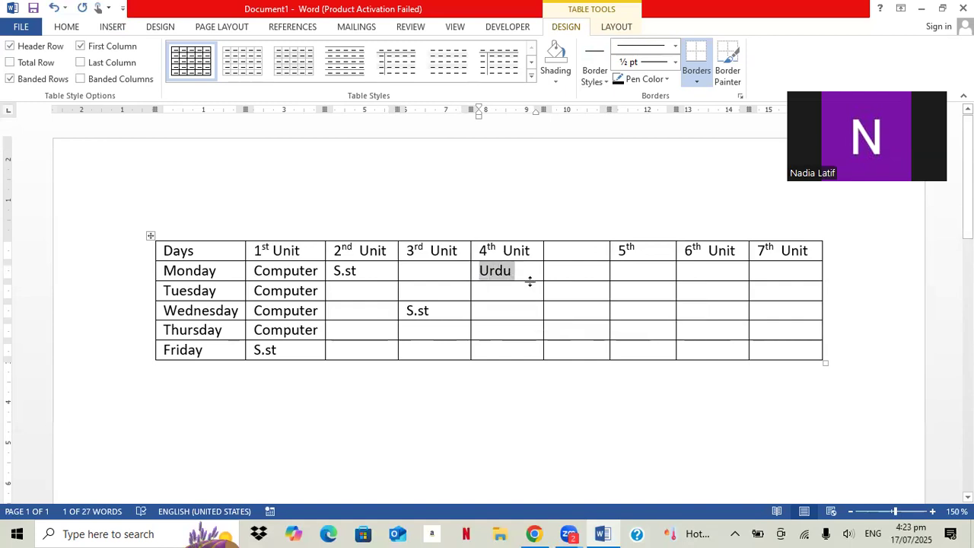
{"action": "left_click_drag", "start_coordinate": [519, 293], "coordinate": [507, 360]}
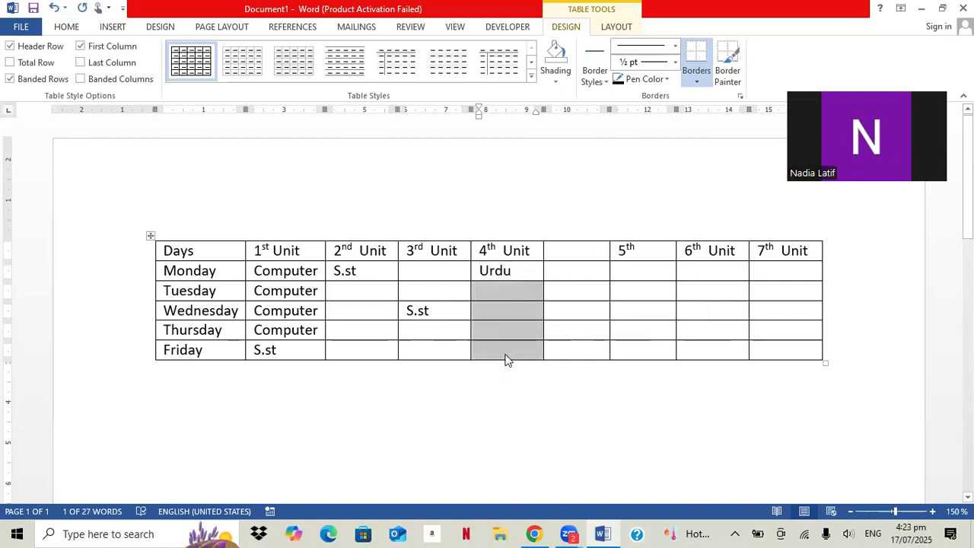
{"action": "key", "text": "ctrl+v"}
- Enter "Maths" in Monday's cell under the 5th heading and copy it into the Tuesday to Friday cells below
{"action": "left_click", "coordinate": [652, 264]}
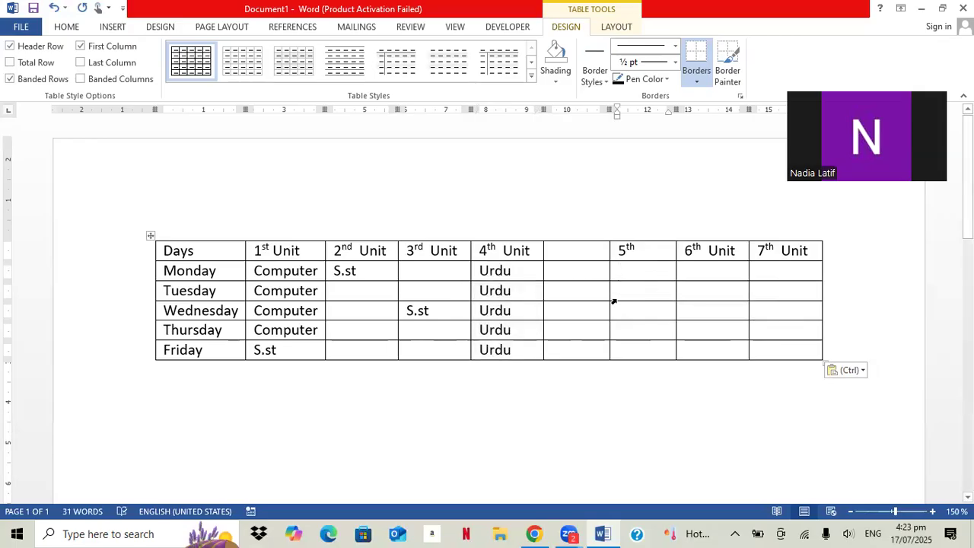
{"action": "type", "text": "mths"}
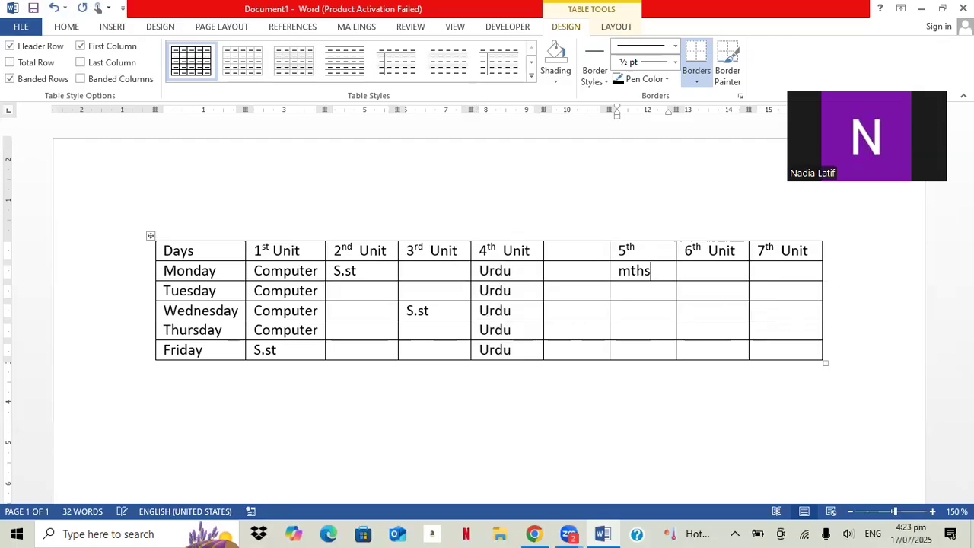
{"action": "key", "text": "Left"}
{"action": "key", "text": "Left"}
{"action": "key", "text": "Left"}
{"action": "type", "text": "a"}
{"action": "key", "text": "Right"}
{"action": "key", "text": "Right"}
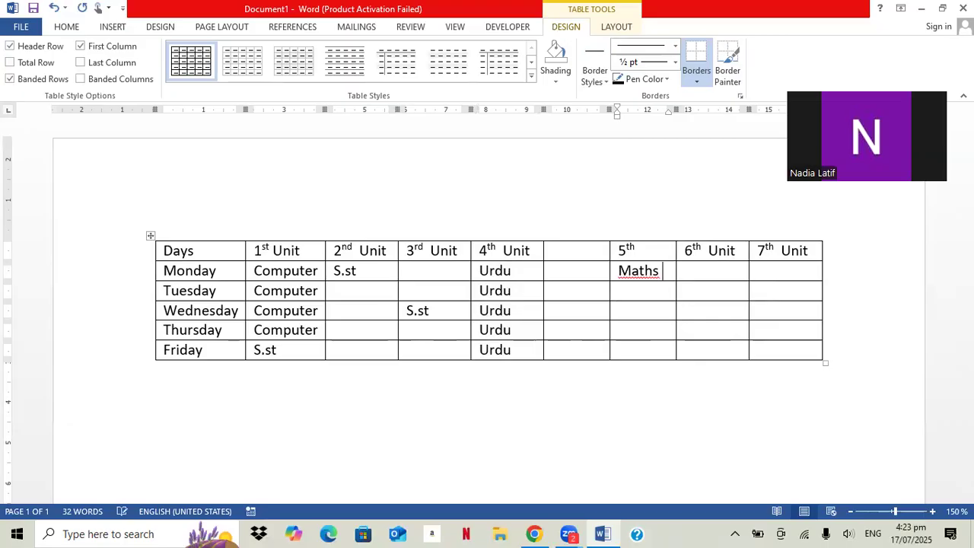
{"action": "left_click_drag", "start_coordinate": [659, 271], "coordinate": [638, 362]}
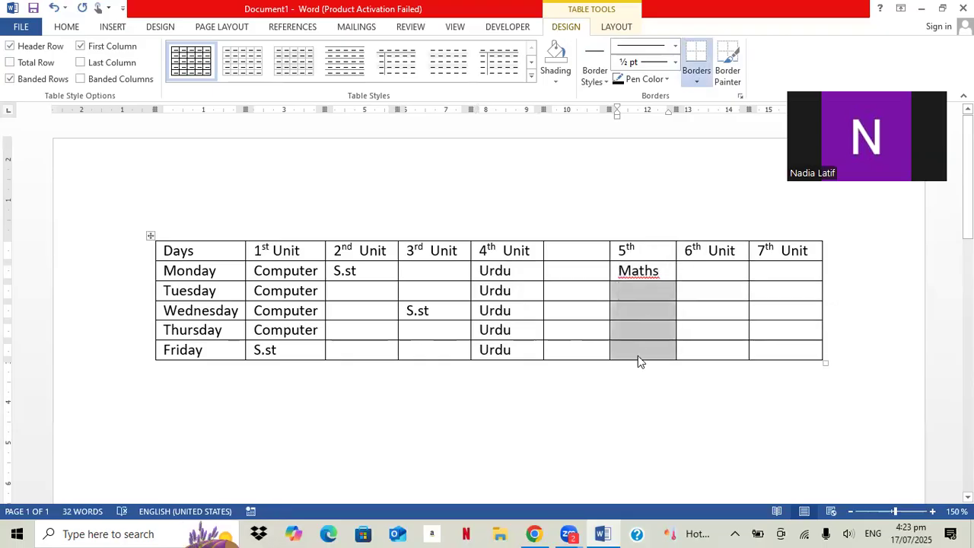
{"action": "key", "text": "ctrl+v"}
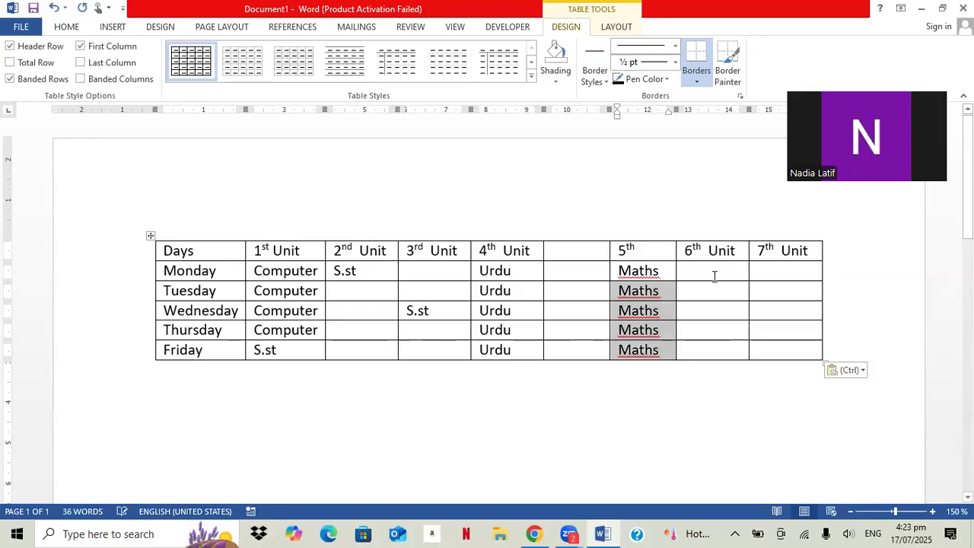
- Enter "English" as Monday's subject in the 6th Unit column
{"action": "left_click", "coordinate": [713, 275]}
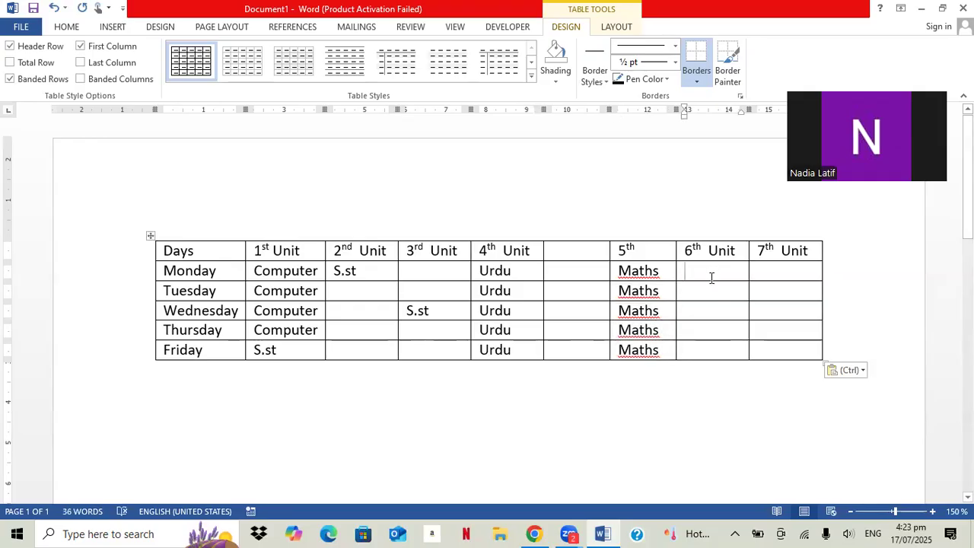
{"action": "key", "text": "ctrl"}
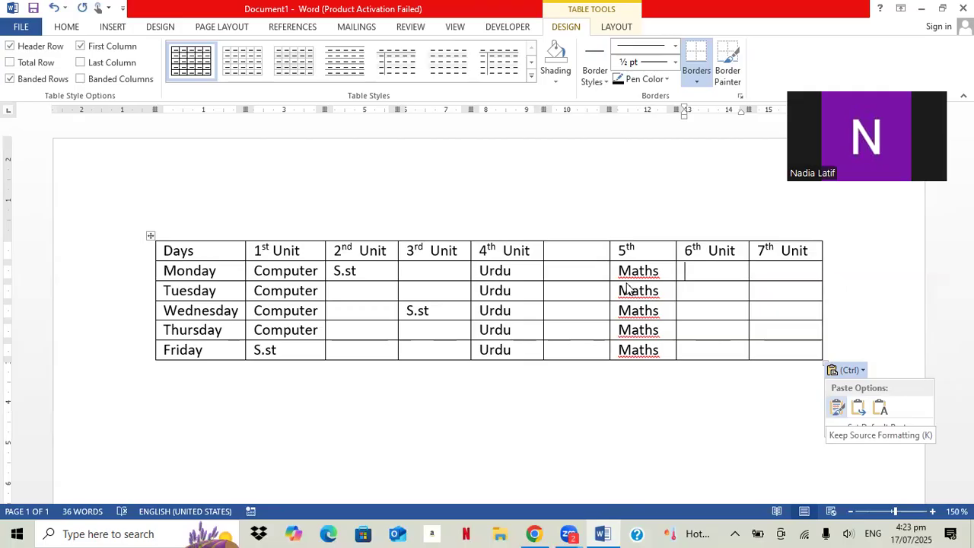
{"action": "left_click", "coordinate": [716, 277]}
{"action": "type", "text": "en"}
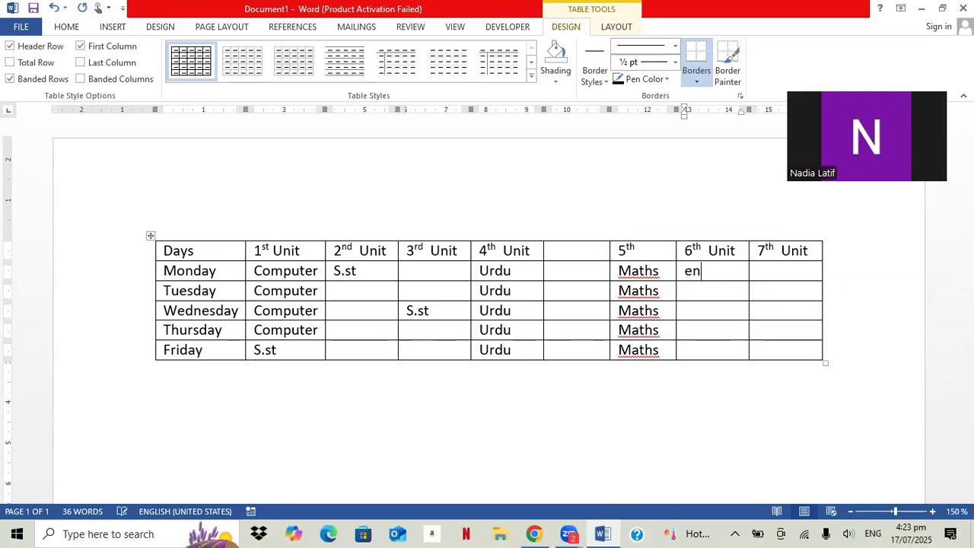
{"action": "type", "text": "glish"}
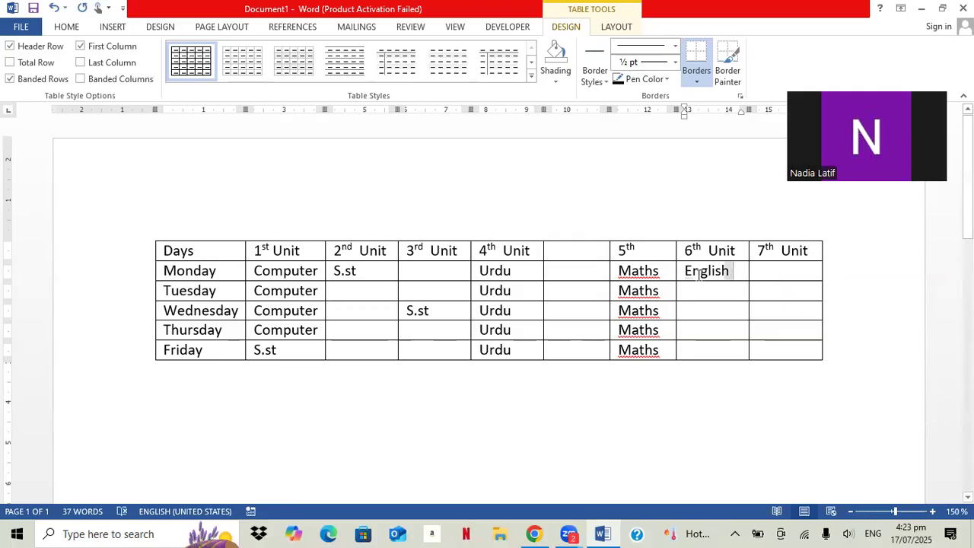
- Copy "English" from Monday's 6th Unit cell into the Tuesday, Wednesday and Thursday cells below
{"action": "double_click", "coordinate": [732, 274]}
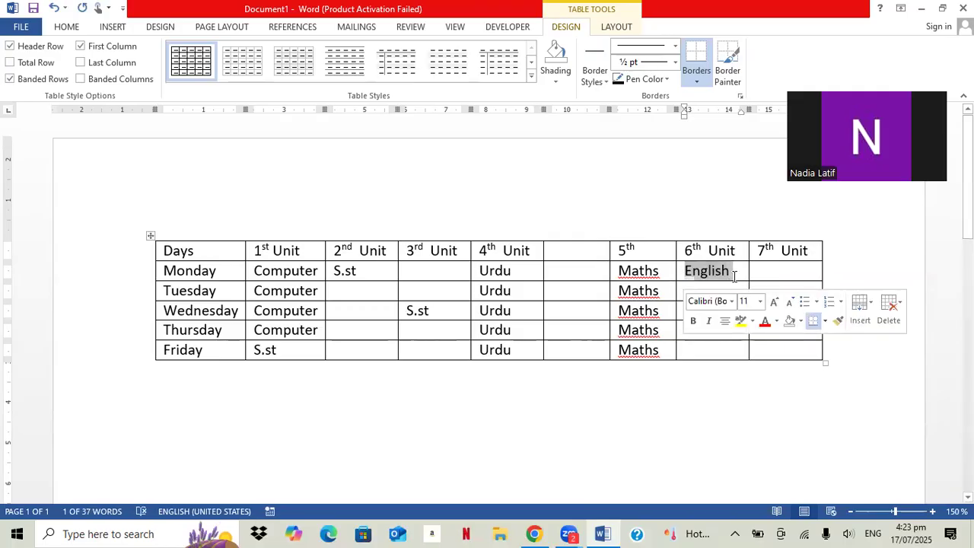
{"action": "right_click", "coordinate": [722, 273]}
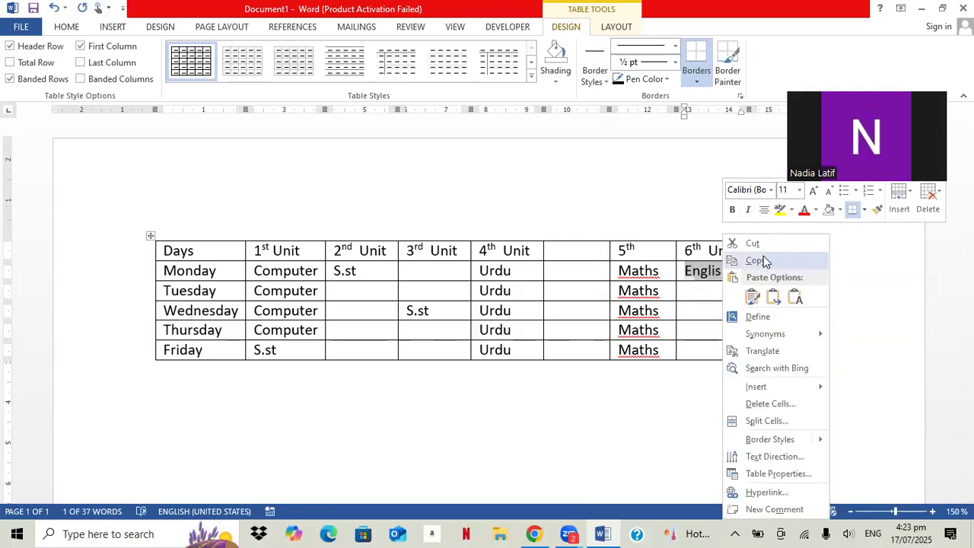
{"action": "left_click", "coordinate": [723, 291]}
{"action": "left_click_drag", "start_coordinate": [713, 300], "coordinate": [712, 325]}
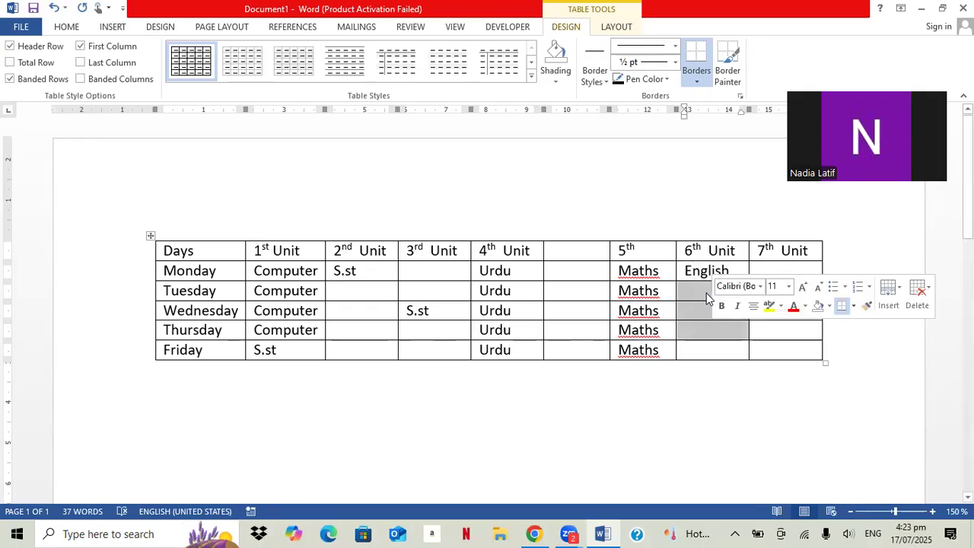
{"action": "right_click", "coordinate": [706, 295]}
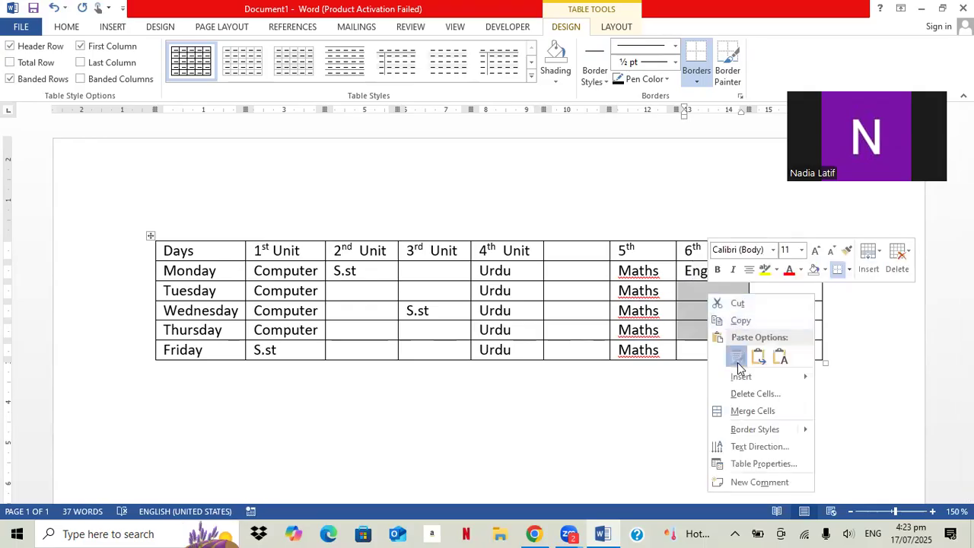
{"action": "left_click", "coordinate": [737, 357]}
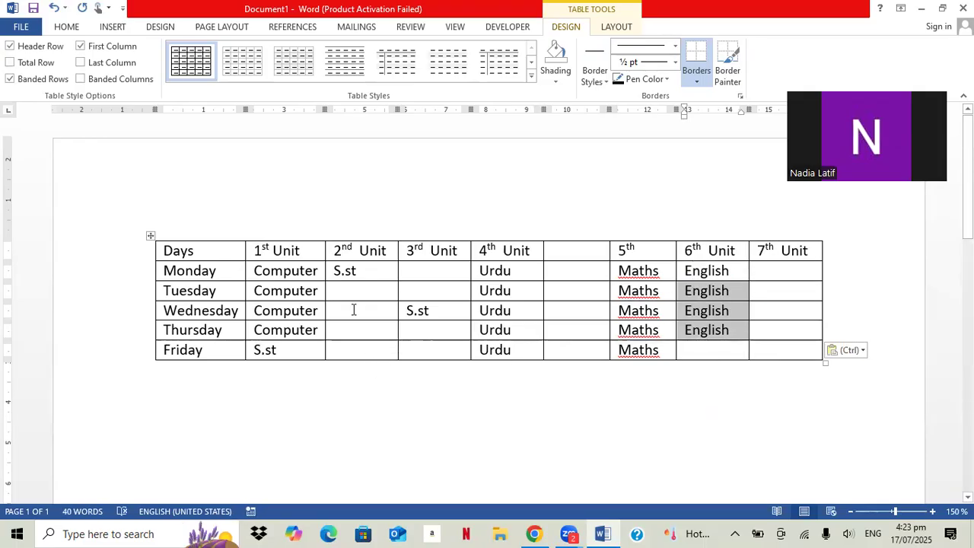
- Paste the copied "English" into the Tuesday and Wednesday cells of the 2nd Unit column
{"action": "left_click_drag", "start_coordinate": [356, 291], "coordinate": [355, 312]}
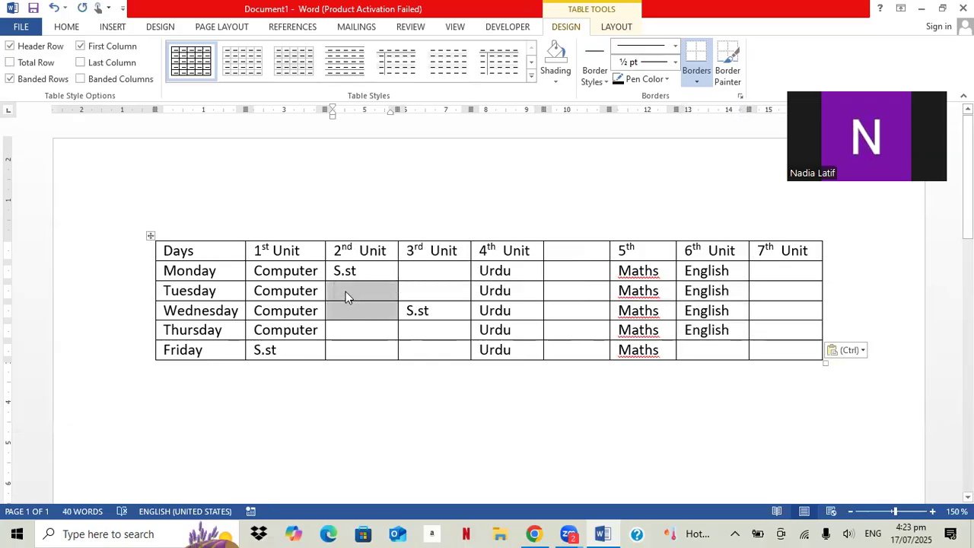
{"action": "right_click", "coordinate": [346, 292]}
{"action": "left_click", "coordinate": [375, 355]}
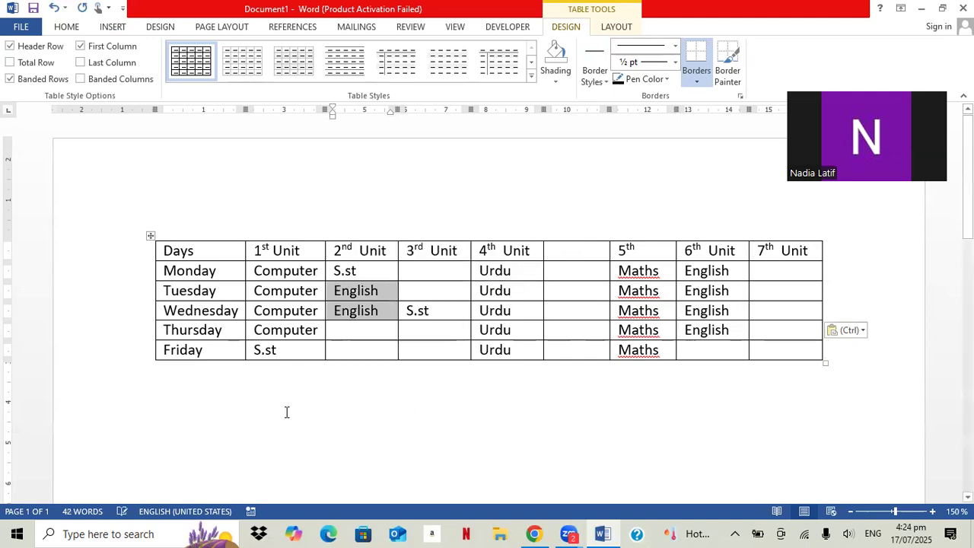
- Enter "Sindhi" in Thursday's 2nd Unit cell and copy it into Friday's cell below
{"action": "left_click", "coordinate": [361, 332]}
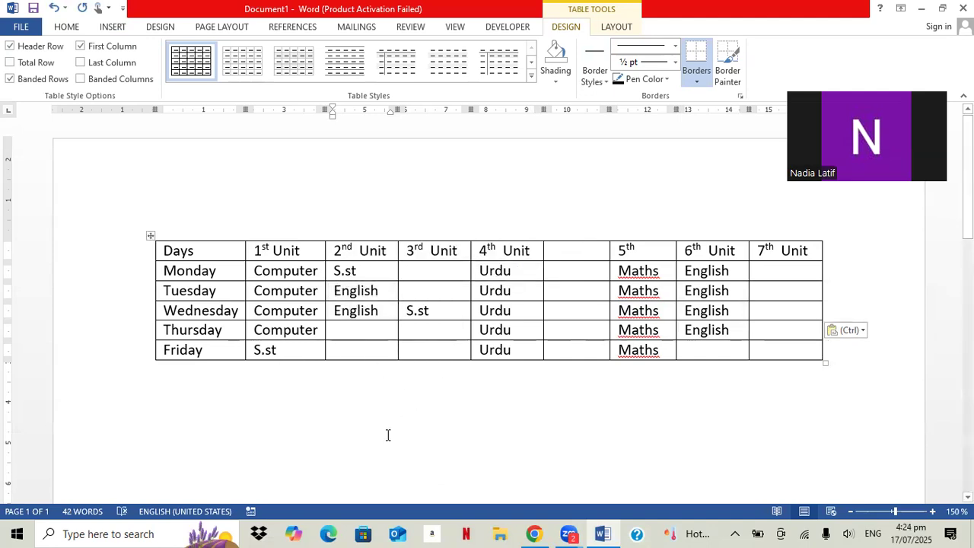
{"action": "type", "text": "S"}
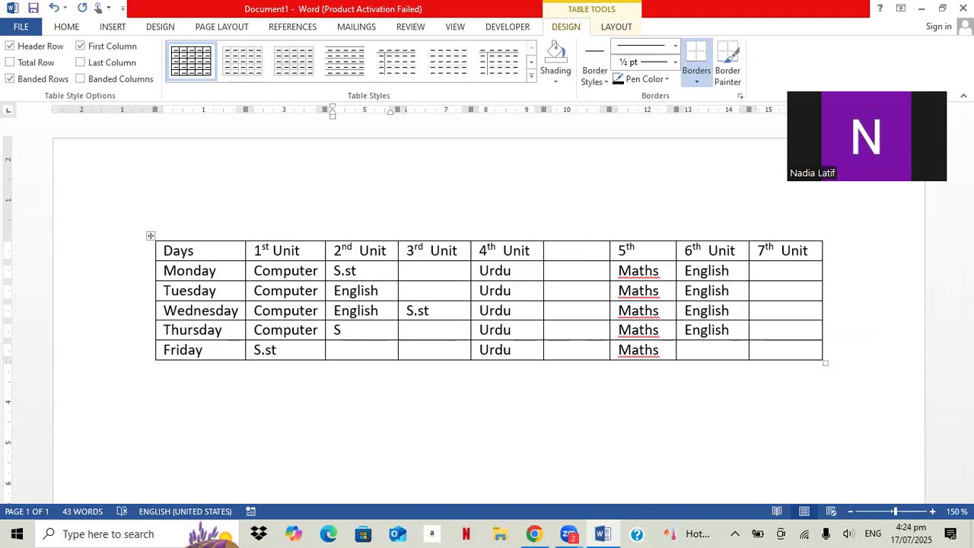
{"action": "type", "text": "indhi"}
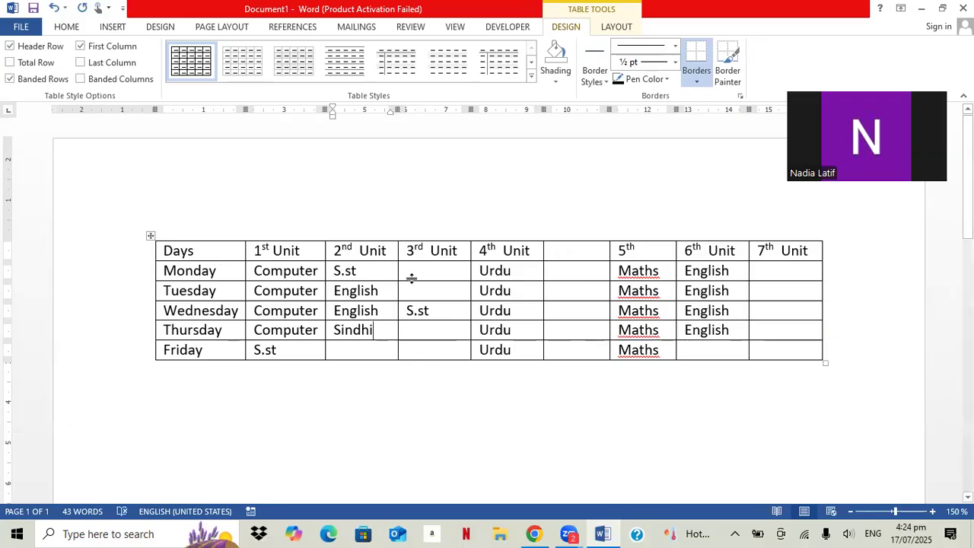
{"action": "mouse_move", "coordinate": [347, 330]}
{"action": "left_mouse_down"}
{"action": "mouse_move", "coordinate": [313, 333]}
{"action": "mouse_move", "coordinate": [328, 330]}
{"action": "left_mouse_up"}
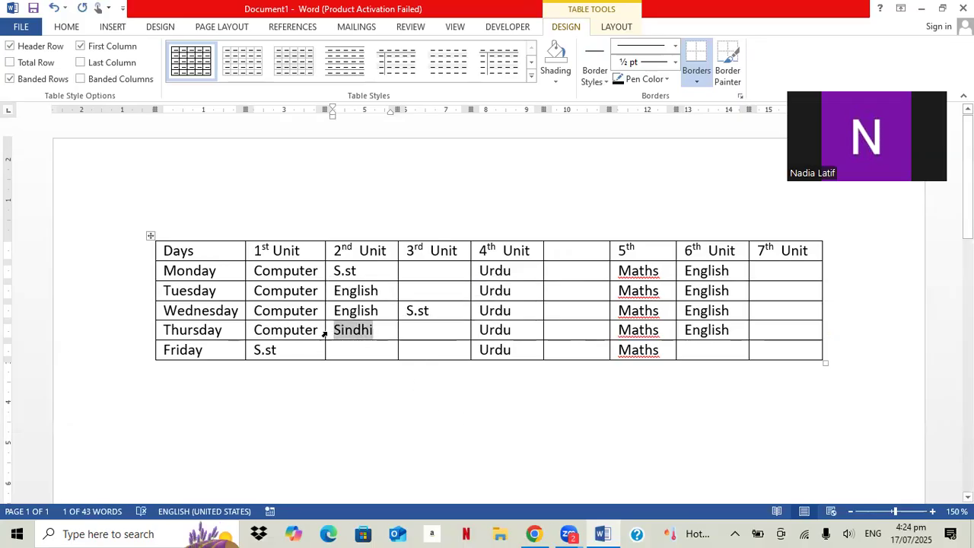
{"action": "left_click", "coordinate": [357, 352]}
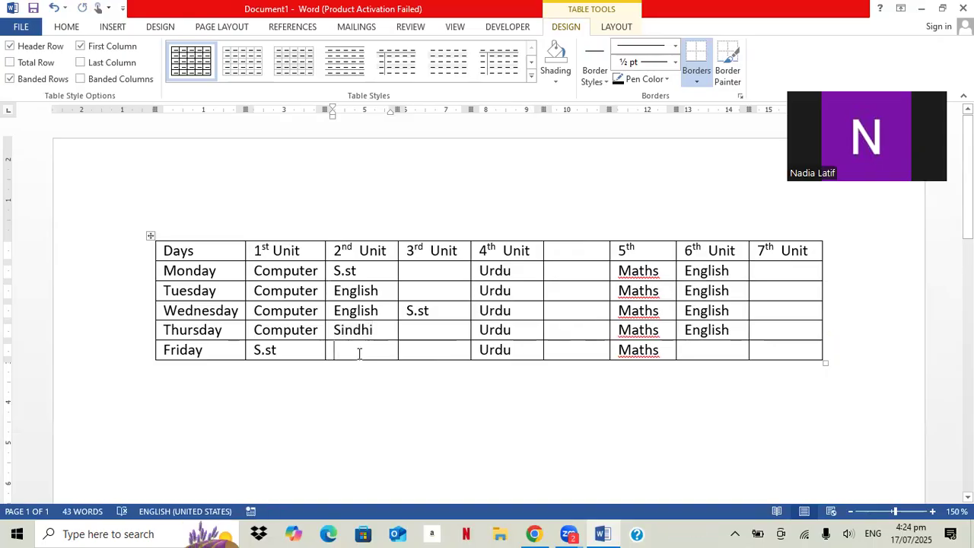
{"action": "key", "text": "ctrl+v"}
- Paste the copied "Sindhi" into the Monday and Tuesday cells of the 3rd Unit column
{"action": "left_click", "coordinate": [431, 270]}
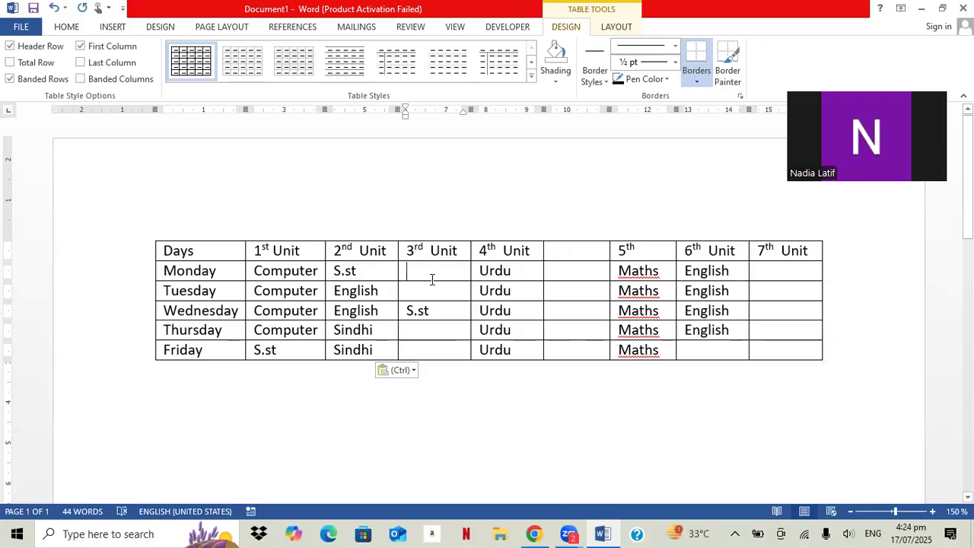
{"action": "left_click_drag", "start_coordinate": [431, 279], "coordinate": [431, 291]}
{"action": "key", "text": "ctrl+v"}
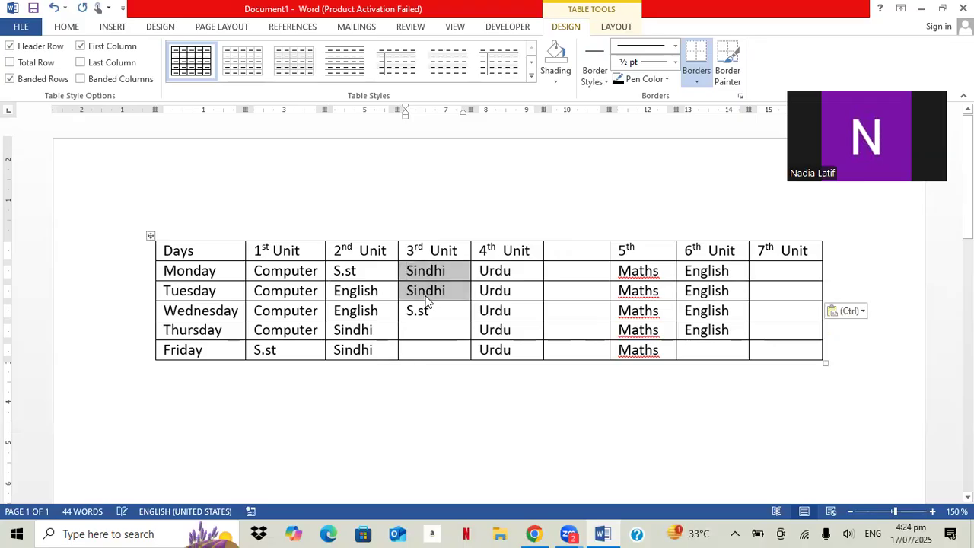
- Enter "Islamiat" as Thursday's subject in the 3rd Unit column
{"action": "left_click", "coordinate": [417, 329]}
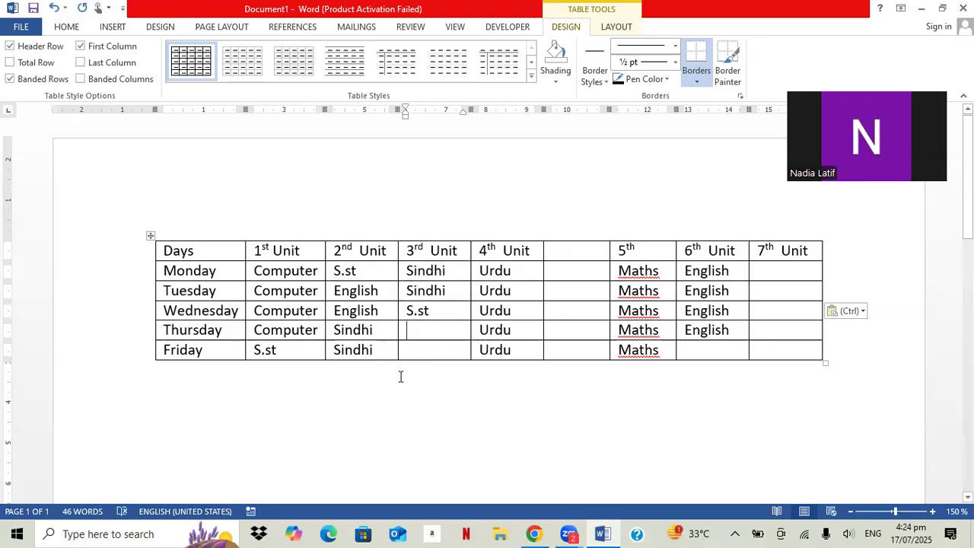
{"action": "type", "text": "is"}
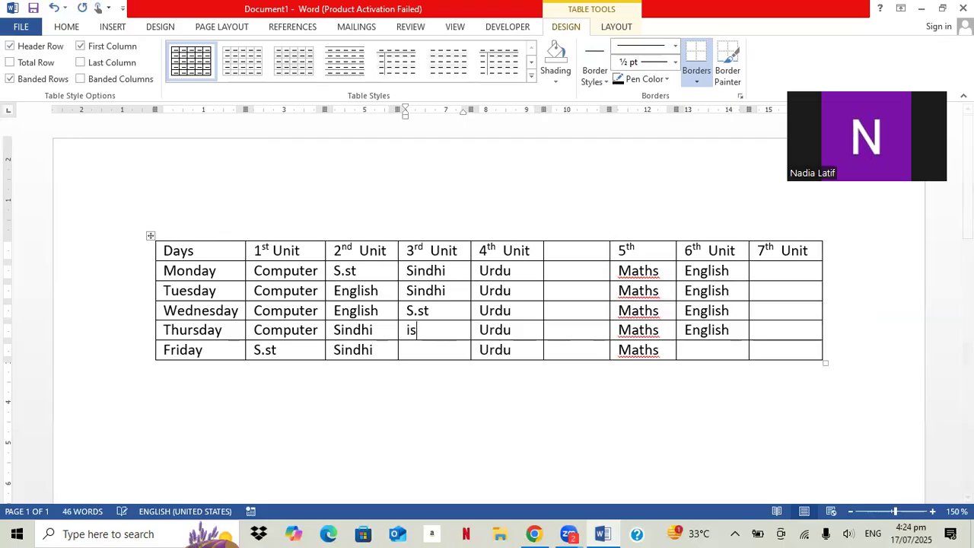
{"action": "type", "text": "kan=="}
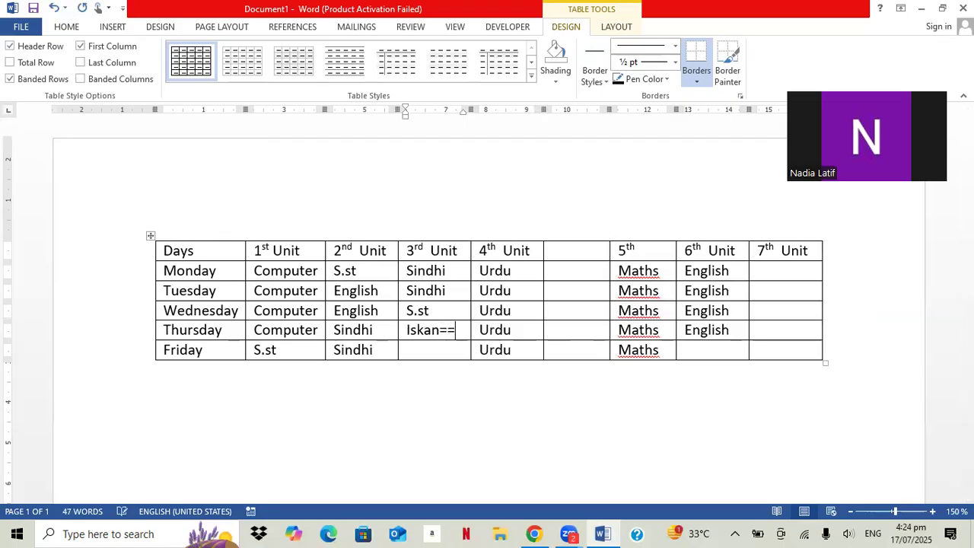
{"action": "key", "text": "BackSpace"}
{"action": "key", "text": "BackSpace"}
{"action": "key", "text": "BackSpace"}
{"action": "key", "text": "BackSpace"}
{"action": "key", "text": "BackSpace"}
{"action": "type", "text": "lamiat"}
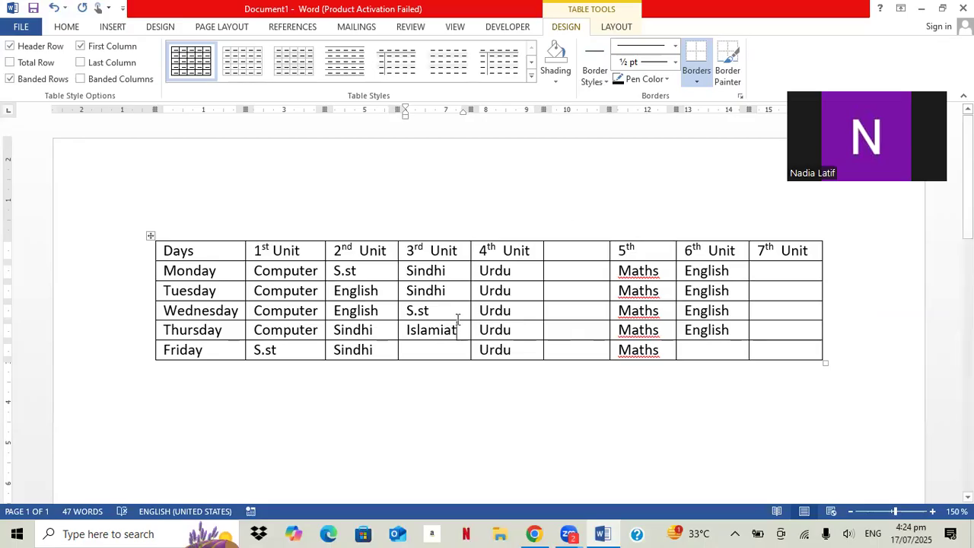
- Copy "Islamiat" from Thursday's 3rd Unit cell into Friday's 3rd Unit and Monday's 7th Unit cells
{"action": "left_click_drag", "start_coordinate": [461, 331], "coordinate": [404, 330]}
{"action": "key", "text": "ctrl+c"}
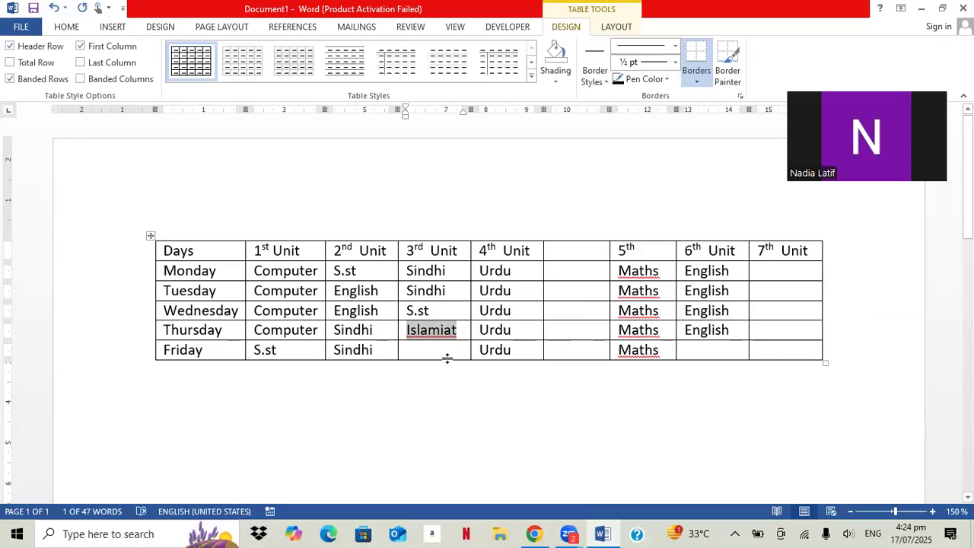
{"action": "left_click", "coordinate": [446, 352]}
{"action": "key", "text": "ctrl+v"}
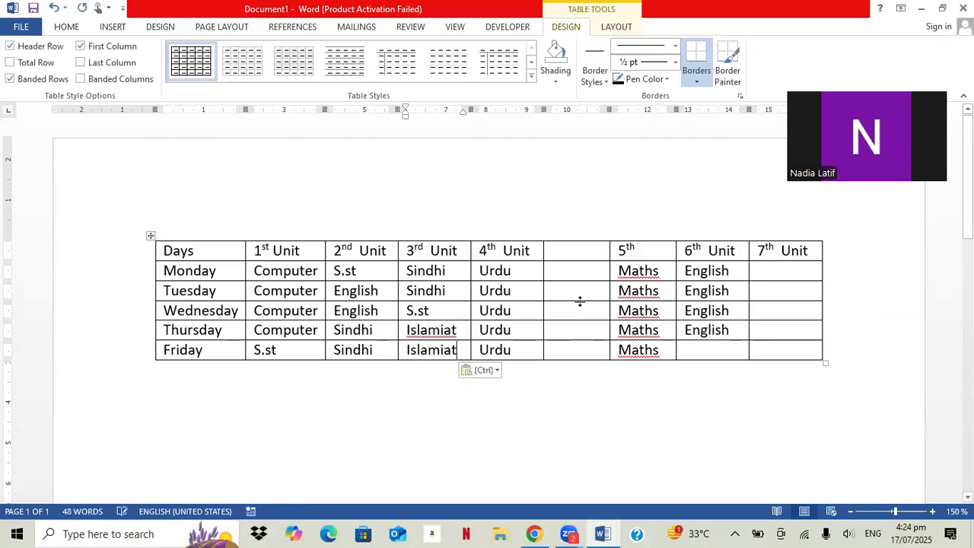
{"action": "left_click", "coordinate": [760, 274]}
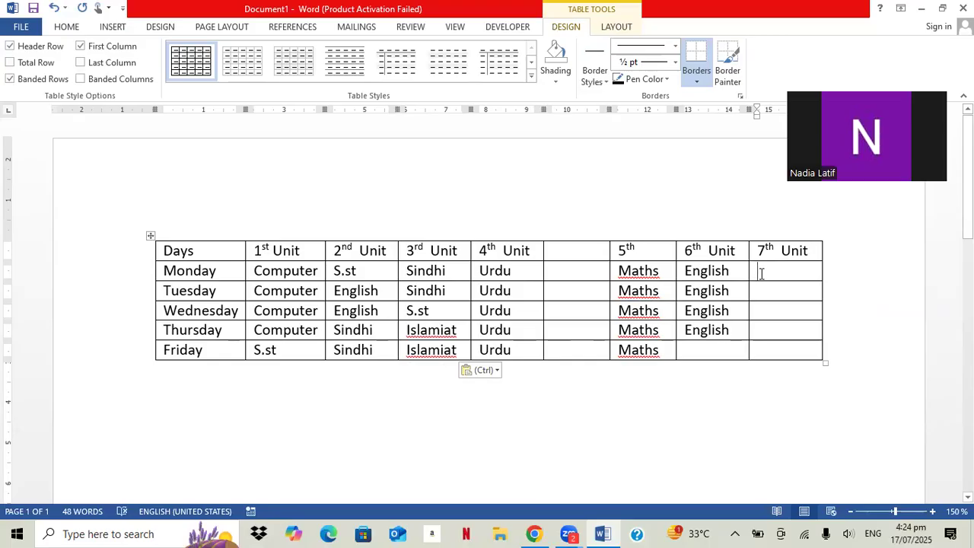
{"action": "key", "text": "ctrl+v"}
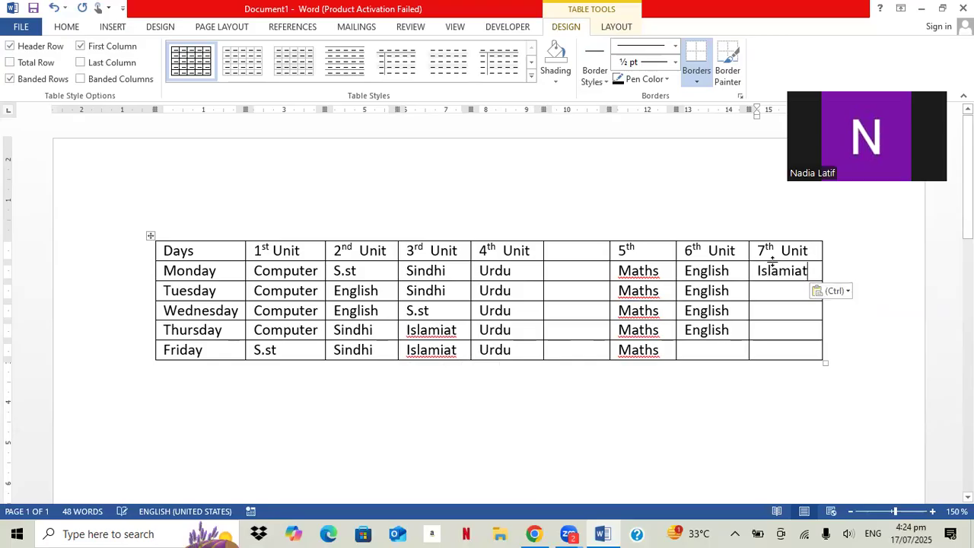
- Enter "Science" as Tuesday's subject in the 7th Unit column
{"action": "left_click", "coordinate": [771, 292]}
{"action": "type", "text": "S"}
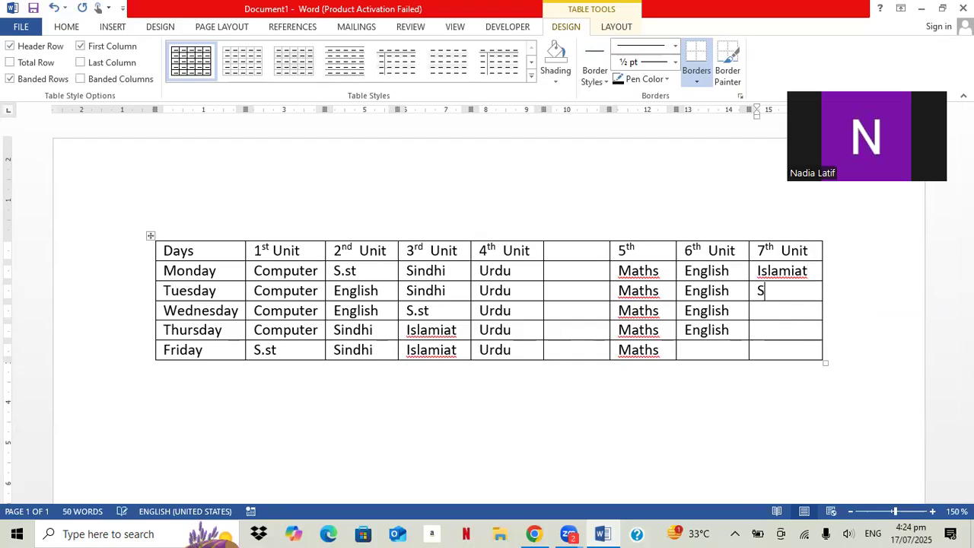
{"action": "type", "text": "cien"}
{"action": "type", "text": "ve"}
{"action": "key", "text": "BackSpace"}
{"action": "key", "text": "BackSpace"}
{"action": "type", "text": "v"}
{"action": "key", "text": "BackSpace"}
{"action": "type", "text": "ce"}
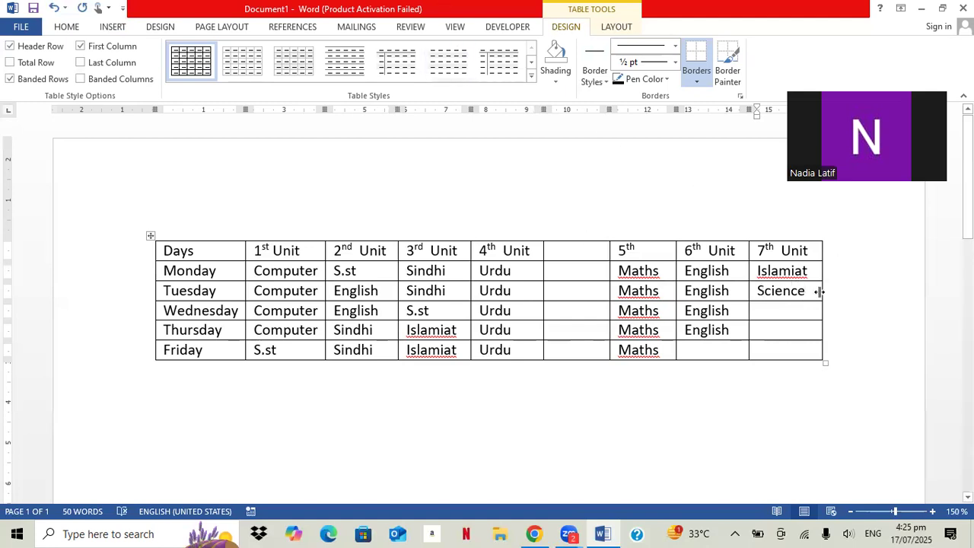
- Copy "Science" from Tuesday's 7th Unit cell into the Wednesday and Thursday cells below
{"action": "left_click_drag", "start_coordinate": [810, 289], "coordinate": [749, 297]}
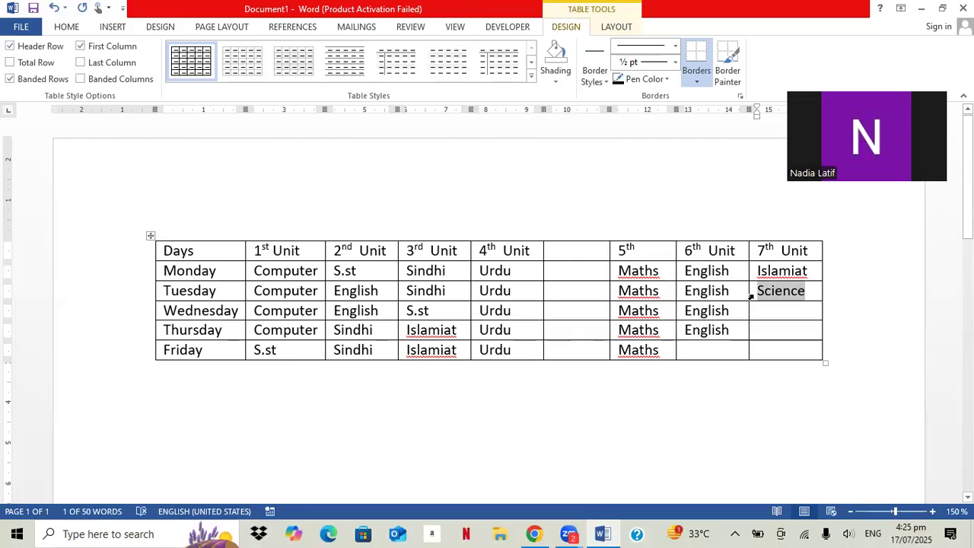
{"action": "left_click_drag", "start_coordinate": [793, 311], "coordinate": [790, 335]}
{"action": "type", "text": "Science Science"}
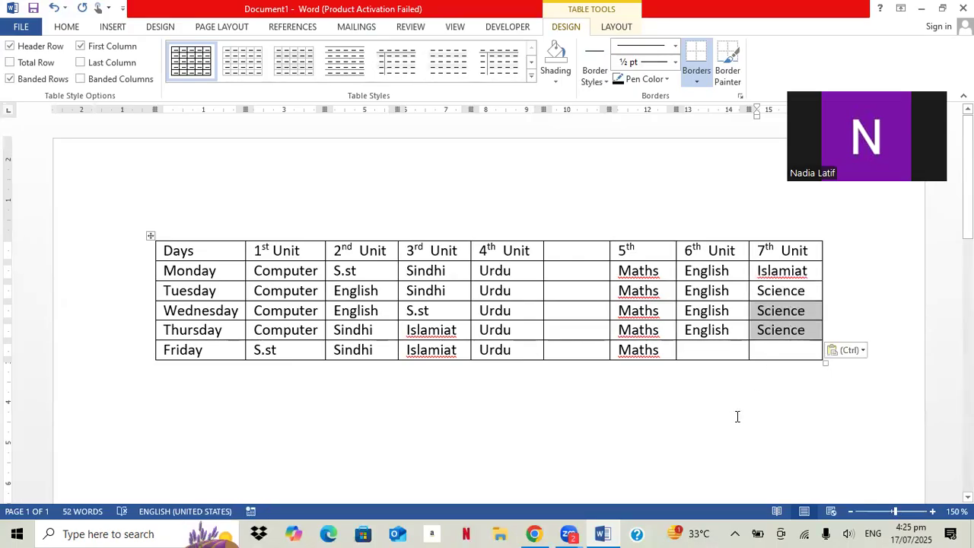
{"action": "left_click", "coordinate": [736, 416]}
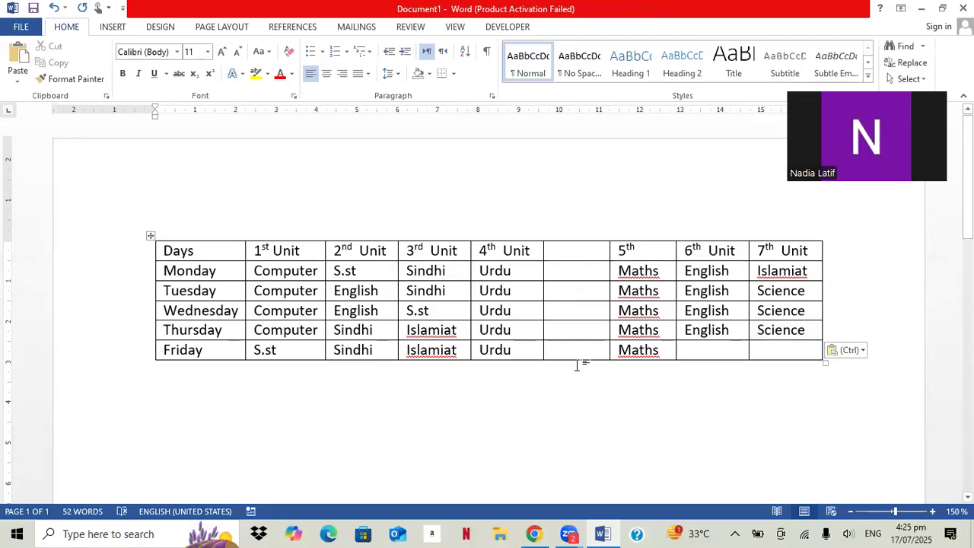
- Insert a WordArt reading "BREAK" below the table, using the bold black style with a hard shadow
{"action": "left_click", "coordinate": [113, 28]}
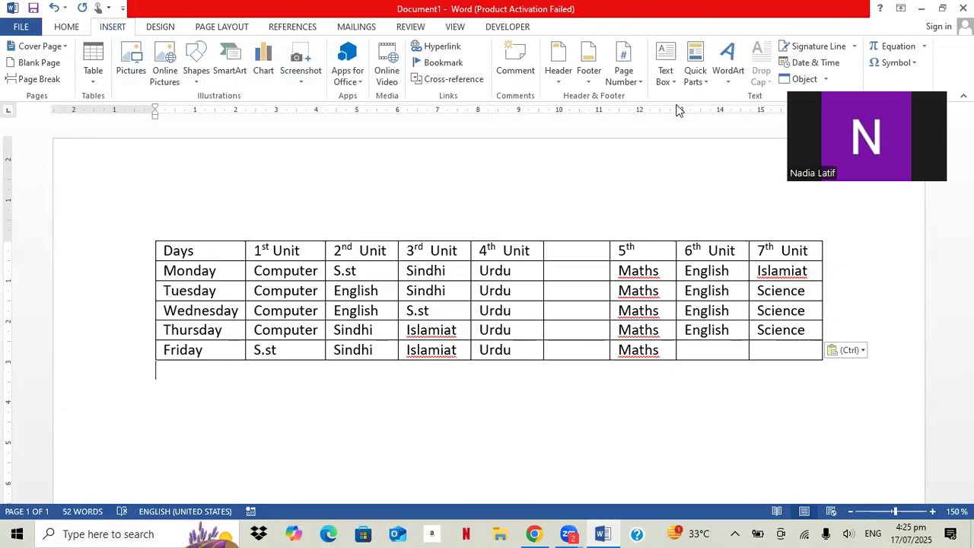
{"action": "left_click", "coordinate": [723, 76]}
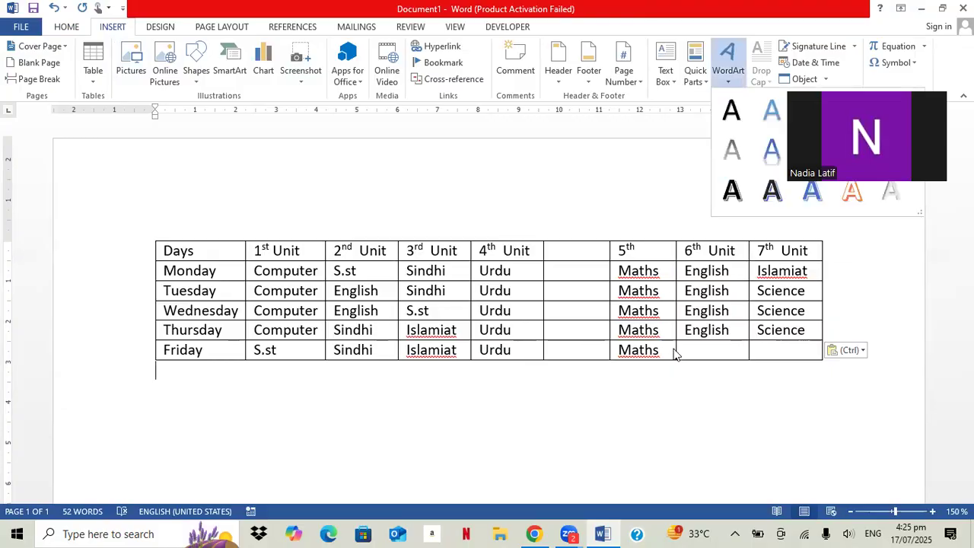
{"action": "left_click", "coordinate": [731, 192]}
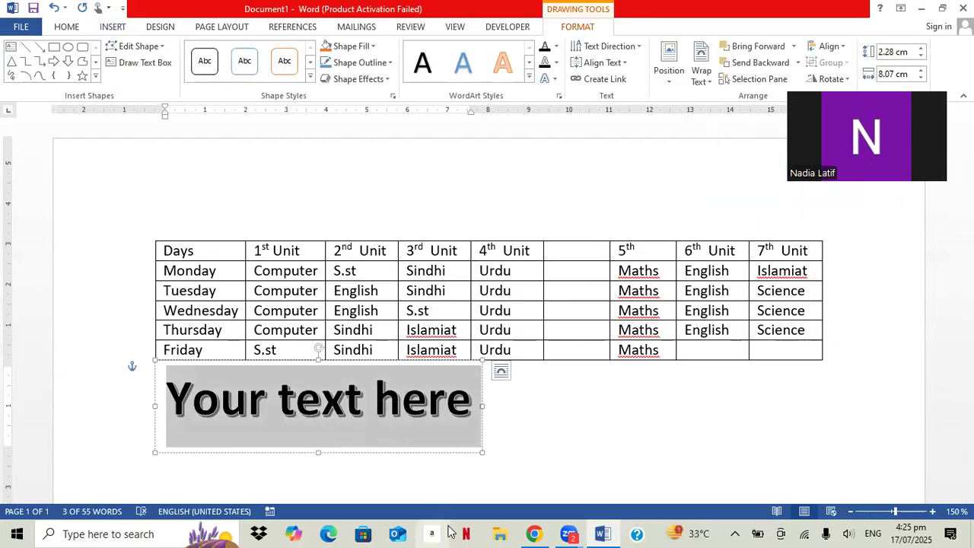
{"action": "type", "text": "BRE"}
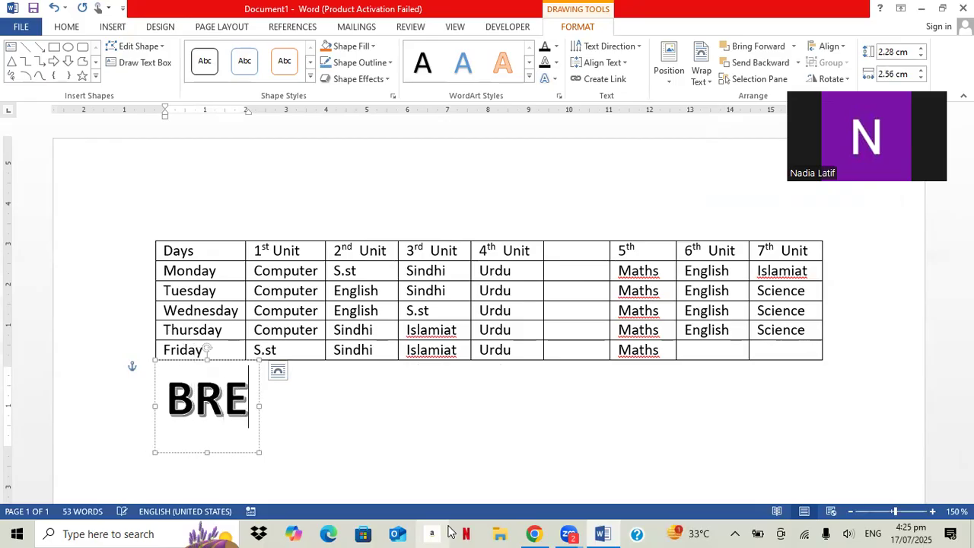
{"action": "type", "text": "AK"}
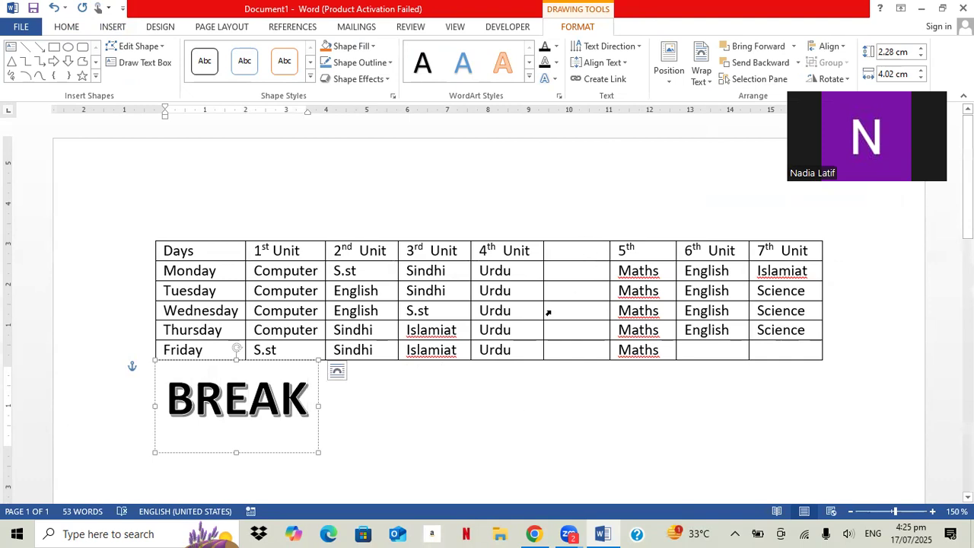
- Set the text direction of the "BREAK" WordArt to rotate all text 270°
{"action": "left_click", "coordinate": [624, 63]}
{"action": "left_click", "coordinate": [631, 46]}
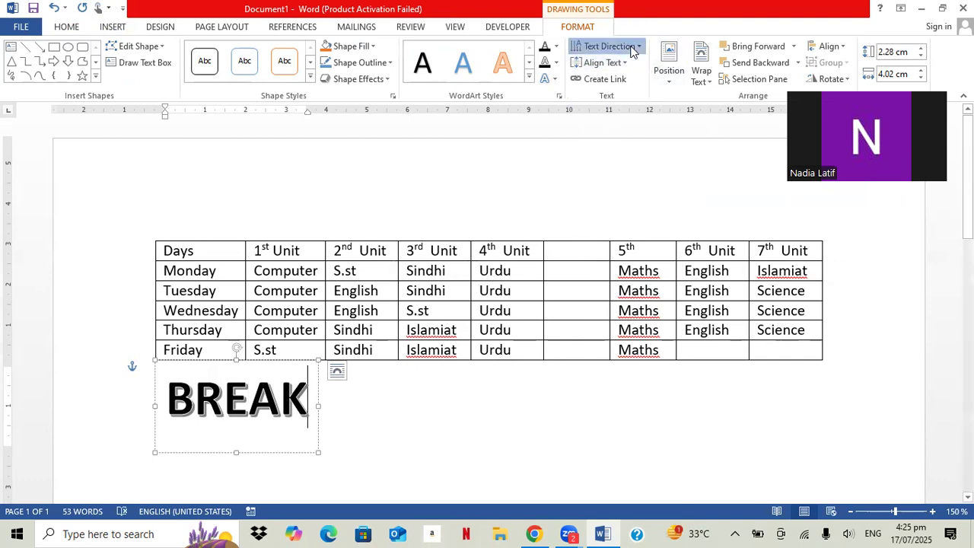
{"action": "left_click", "coordinate": [631, 47]}
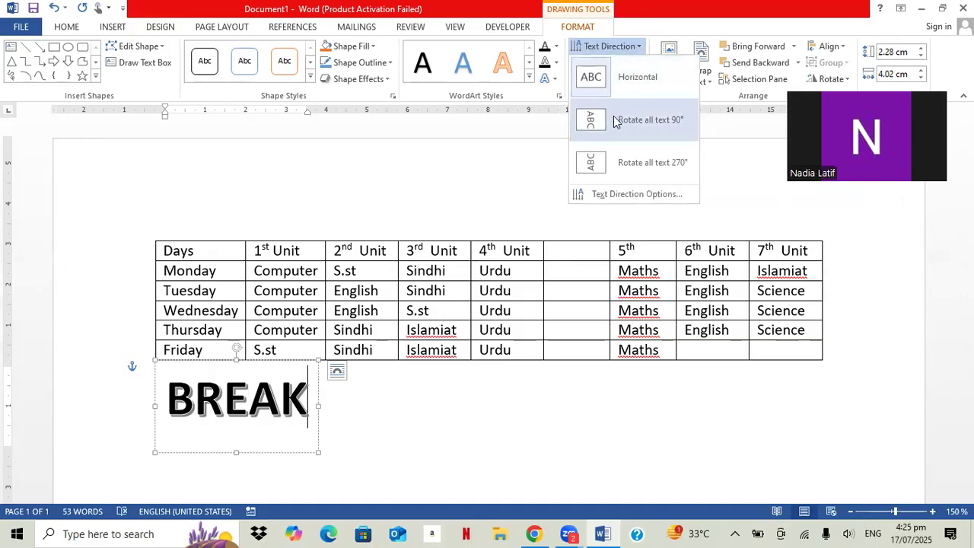
{"action": "left_click", "coordinate": [590, 164]}
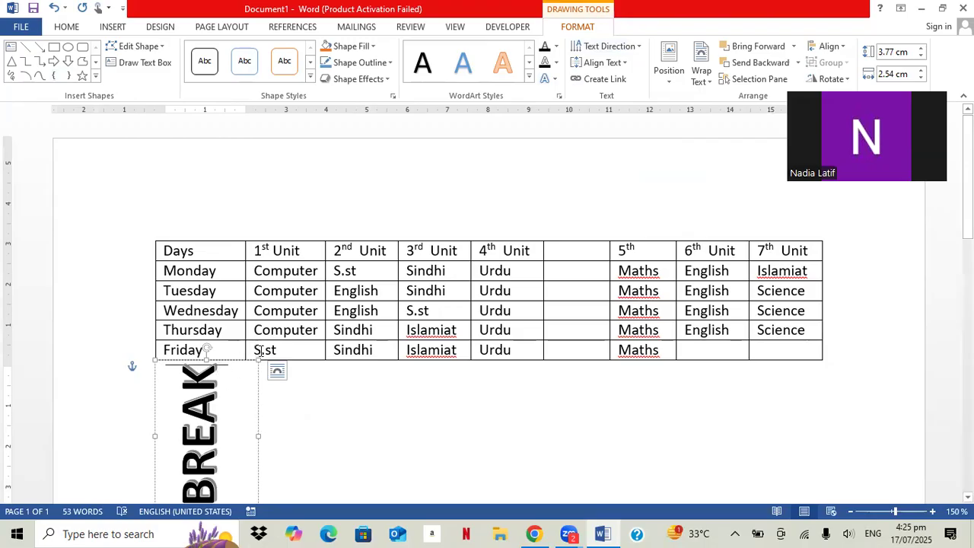
- Resize the "BREAK" WordArt box to about 3.4 cm high by 2.6 cm wide and reduce its text to 24 pt
{"action": "left_click_drag", "start_coordinate": [255, 354], "coordinate": [260, 374]}
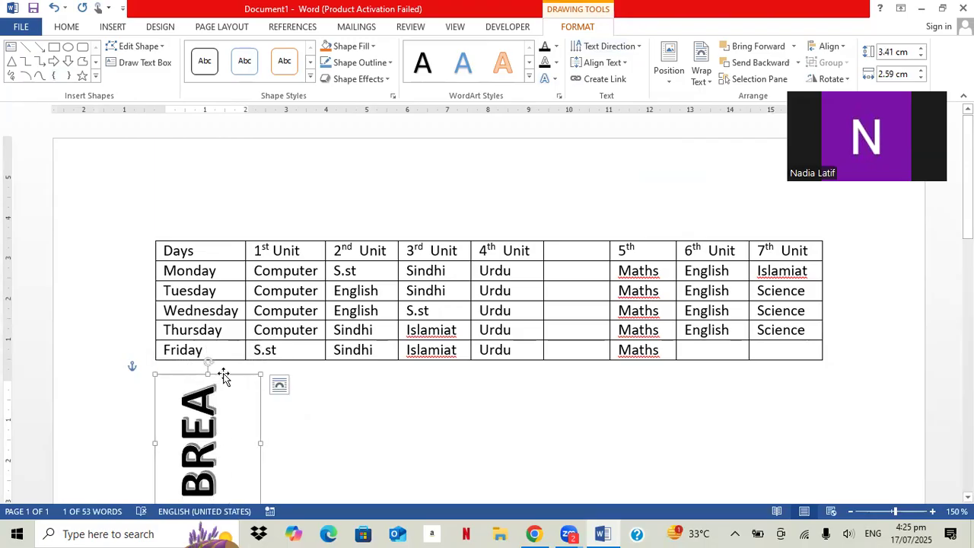
{"action": "left_click", "coordinate": [74, 29]}
{"action": "left_click", "coordinate": [237, 51]}
{"action": "left_click", "coordinate": [238, 51]}
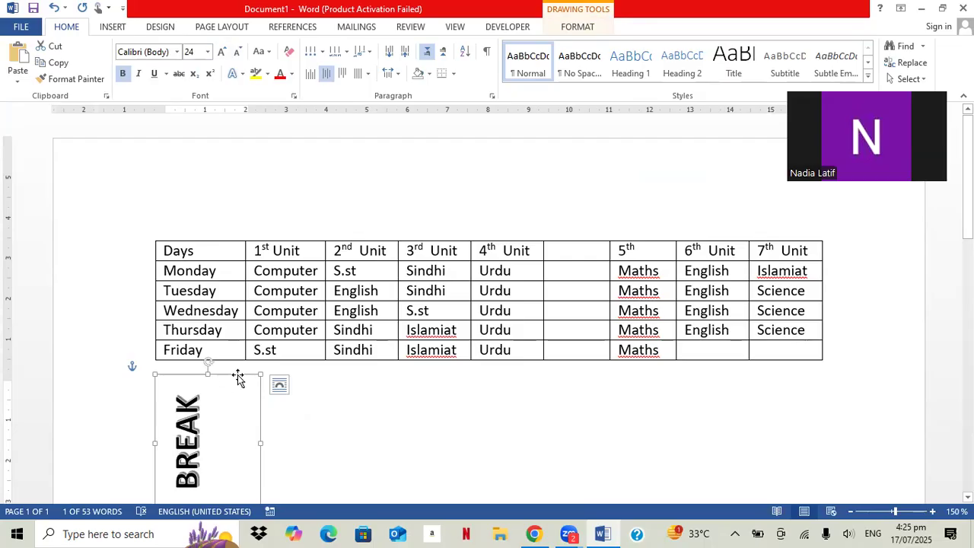
- Move the "BREAK" WordArt over the table's empty column and resize its box to fit the column's width and height
{"action": "left_click_drag", "start_coordinate": [238, 375], "coordinate": [624, 225]}
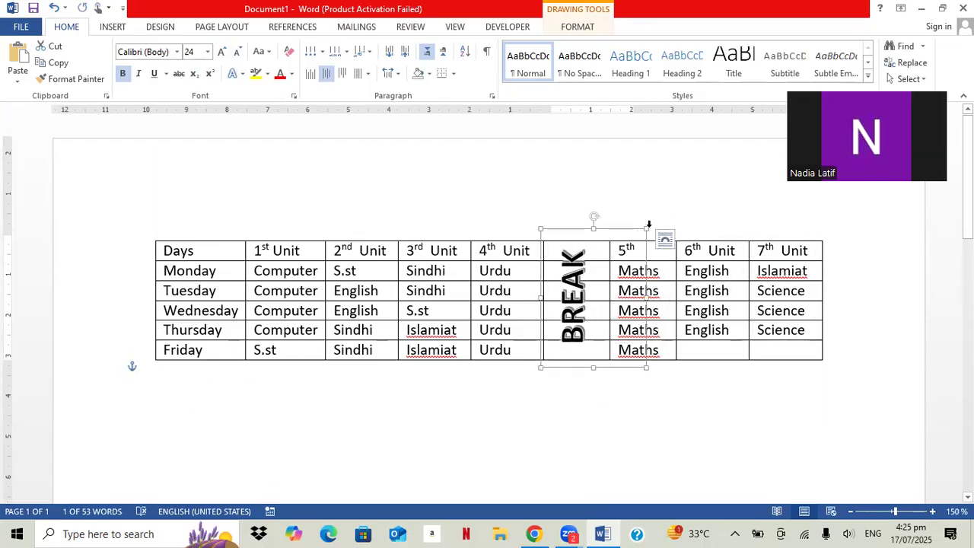
{"action": "left_click_drag", "start_coordinate": [647, 228], "coordinate": [609, 238]}
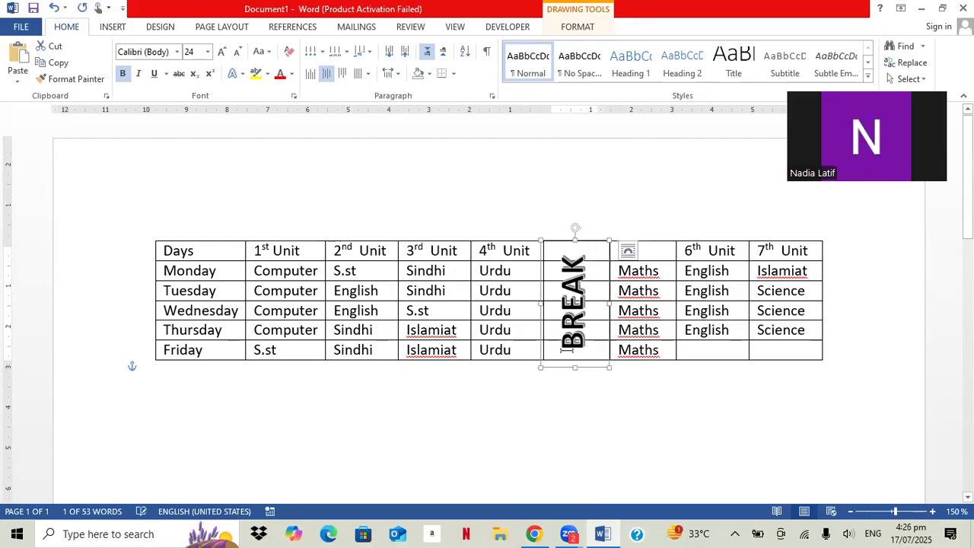
{"action": "left_click_drag", "start_coordinate": [576, 368], "coordinate": [578, 358]}
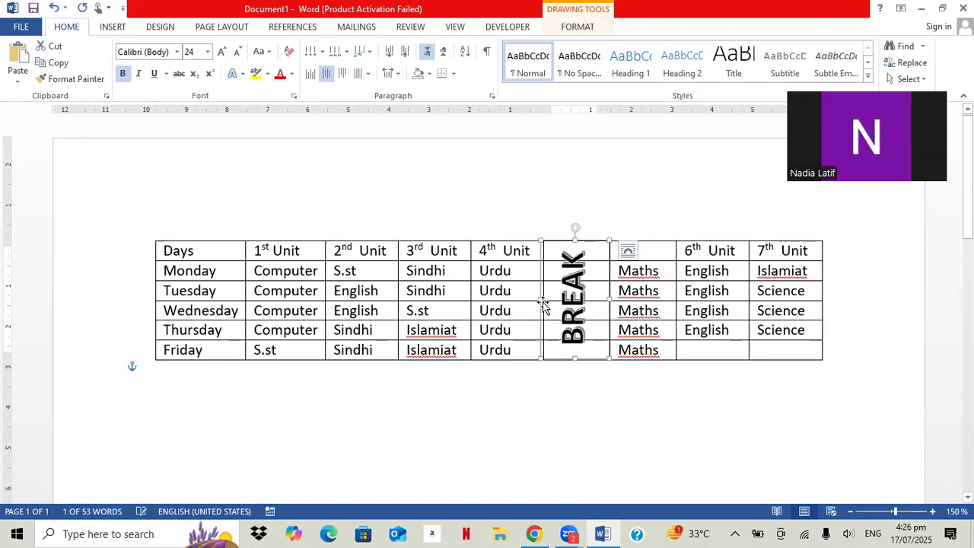
{"action": "left_click_drag", "start_coordinate": [543, 304], "coordinate": [545, 301]}
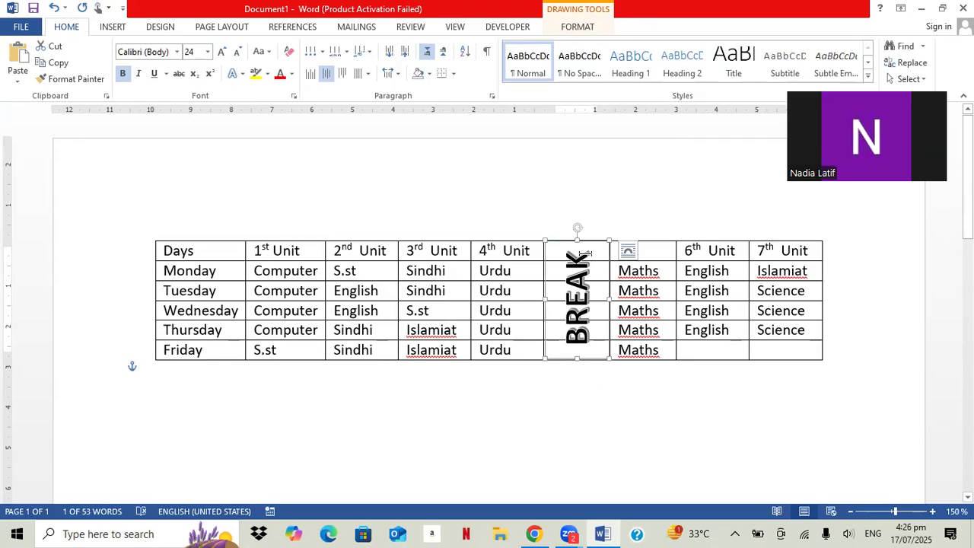
{"action": "left_click", "coordinate": [632, 429]}
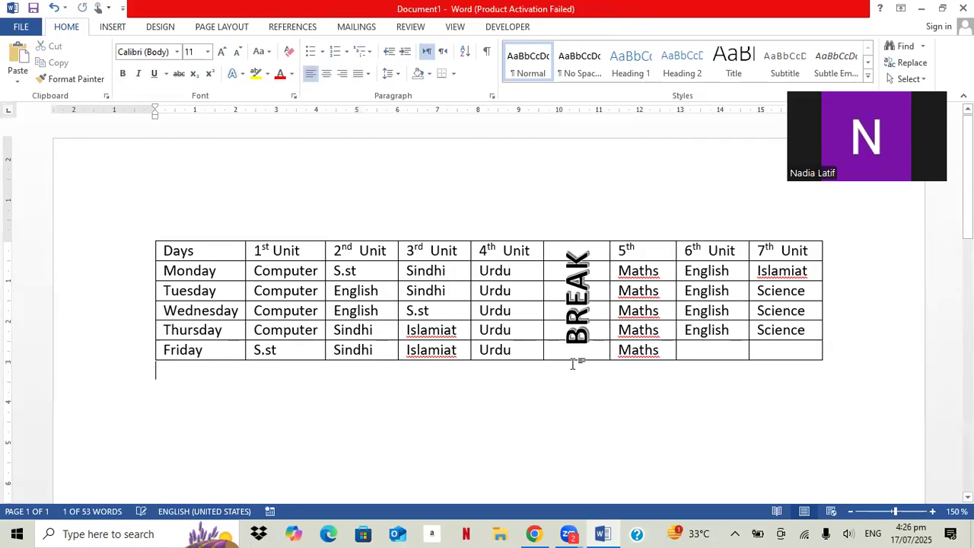
- Apply yellow paragraph shading to the "BREAK" WordArt text
{"action": "left_click", "coordinate": [590, 242]}
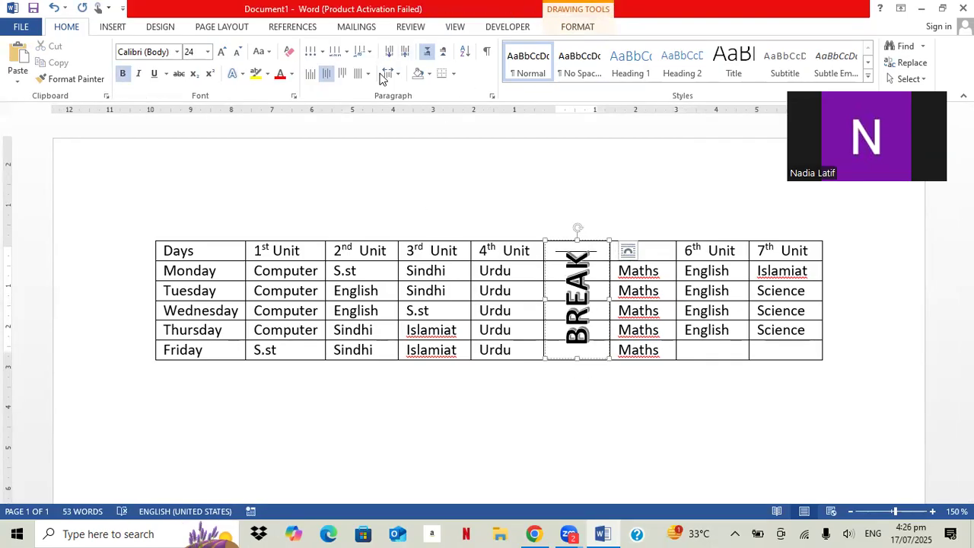
{"action": "left_click", "coordinate": [429, 74]}
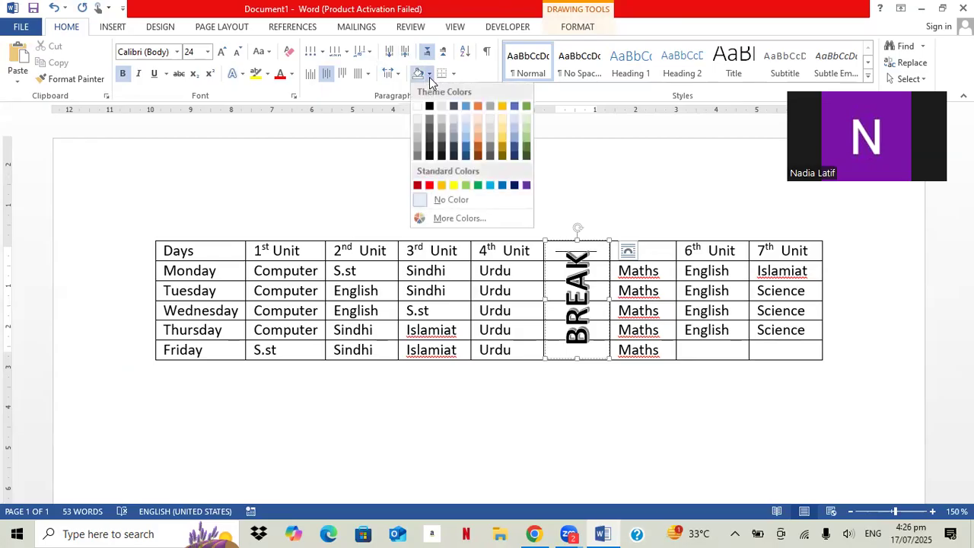
{"action": "left_click", "coordinate": [453, 186]}
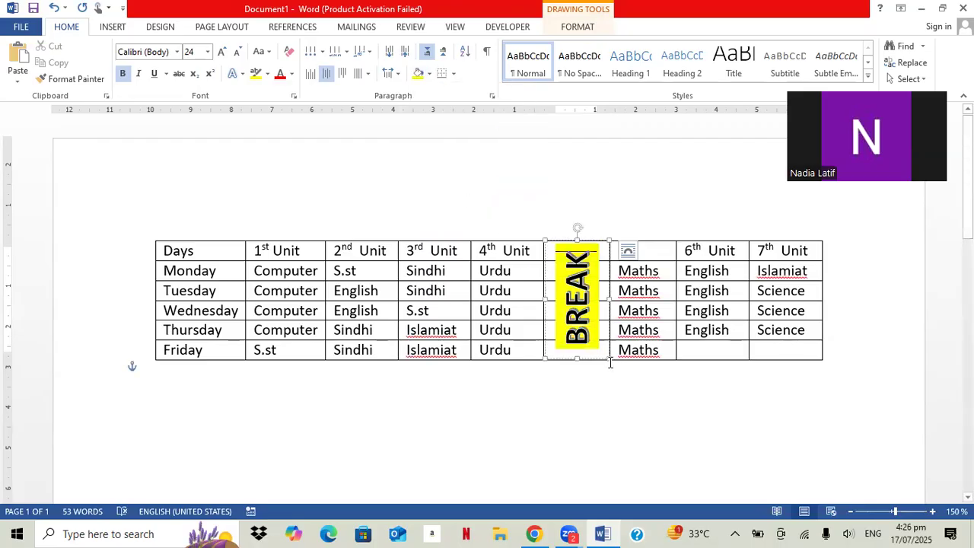
- Enlarge the "BREAK" WordArt box slightly on its sides and lower edge so its shading fills the whole empty column
{"action": "left_click_drag", "start_coordinate": [606, 356], "coordinate": [620, 373]}
{"action": "mouse_move", "coordinate": [545, 306]}
{"action": "left_mouse_down"}
{"action": "mouse_move", "coordinate": [556, 309]}
{"action": "mouse_move", "coordinate": [535, 310]}
{"action": "left_mouse_up"}
{"action": "left_click", "coordinate": [548, 423]}
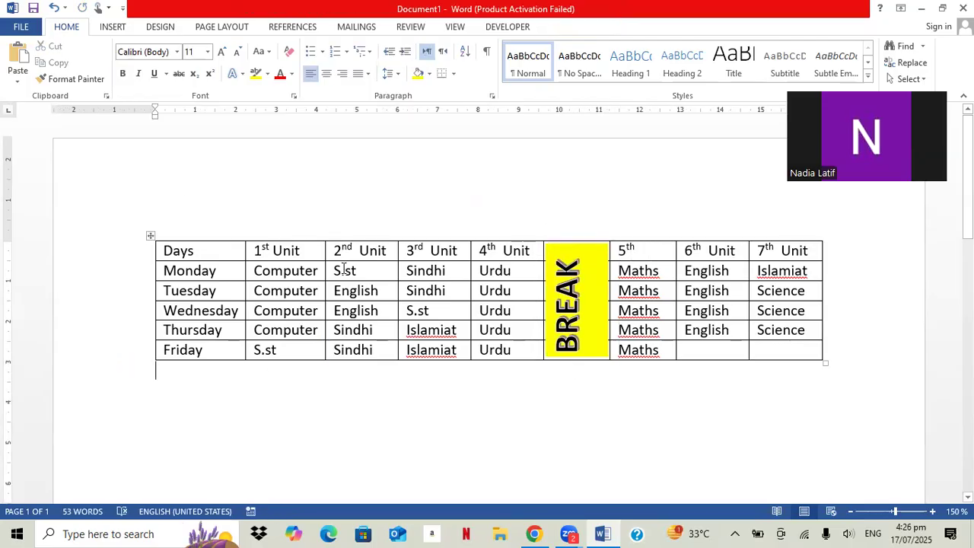
- Apply the dark green grid table style with green header row and first column to the whole timetable
{"action": "left_click", "coordinate": [150, 235]}
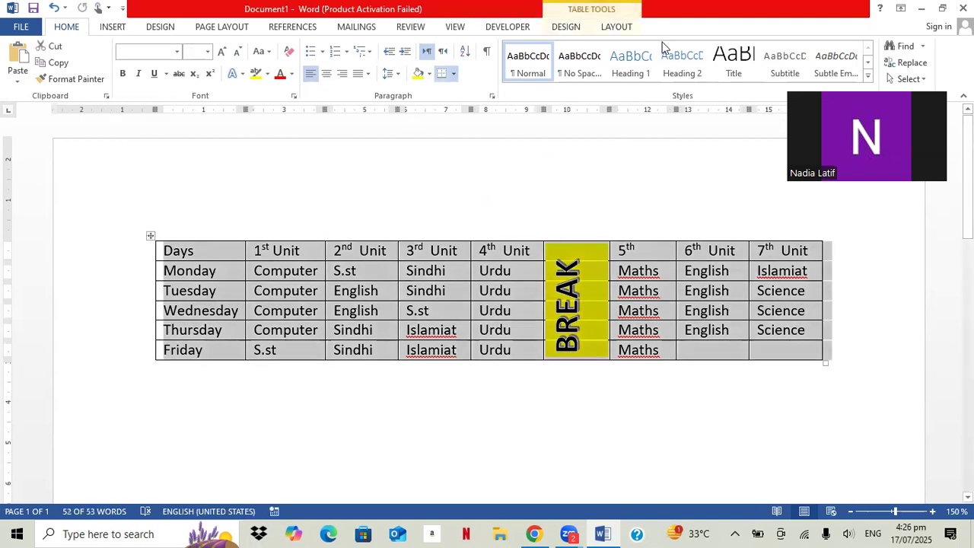
{"action": "left_click", "coordinate": [580, 28]}
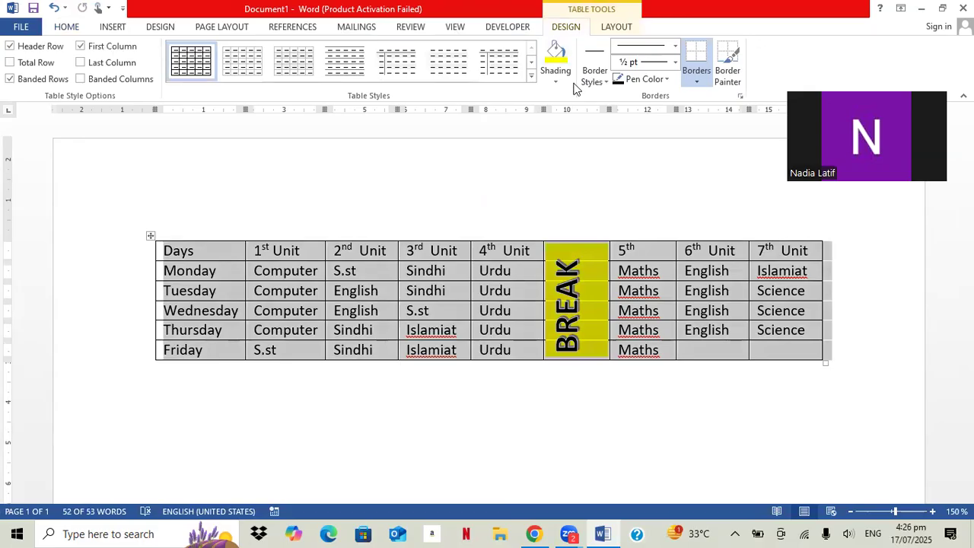
{"action": "left_click", "coordinate": [531, 75]}
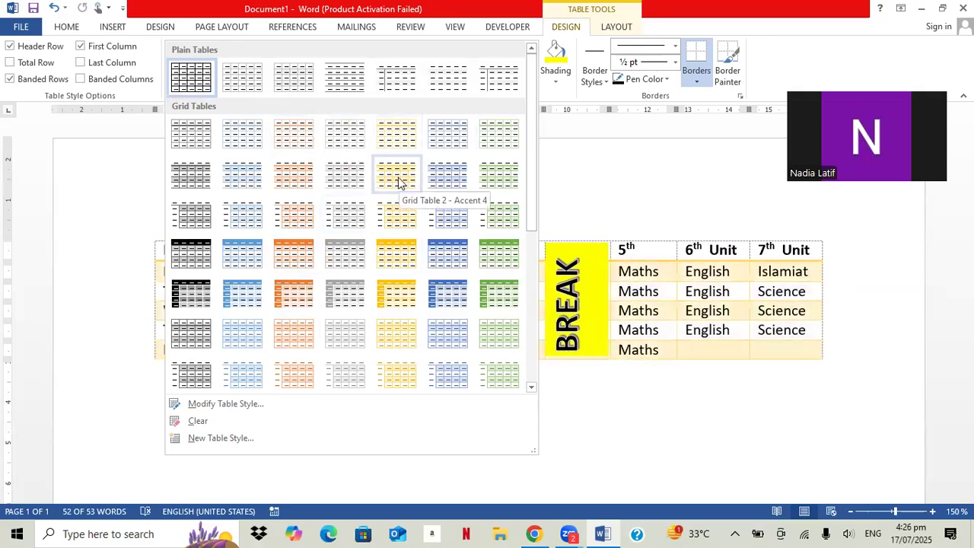
{"action": "left_click", "coordinate": [491, 293]}
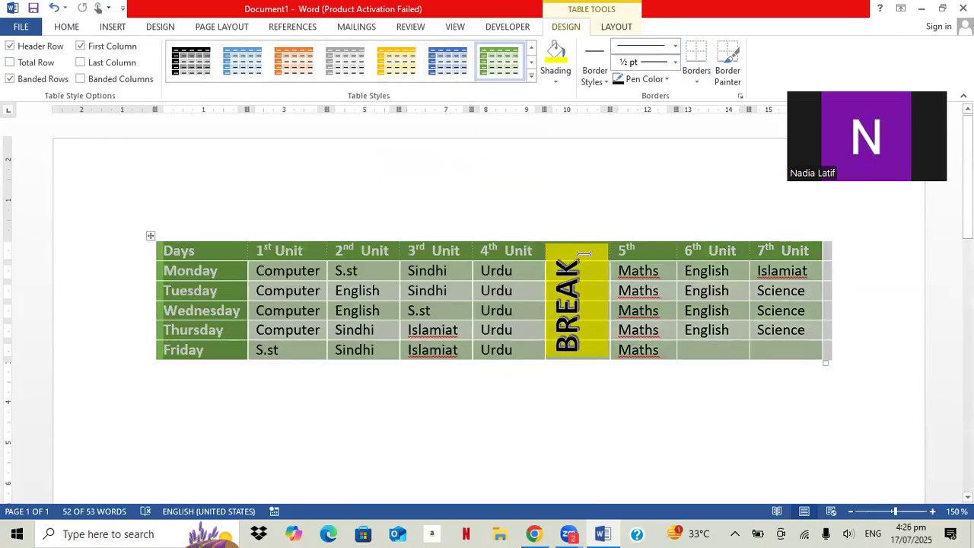
- Change the shading behind the "BREAK" WordArt text to light green to match the table
{"action": "left_click", "coordinate": [583, 253]}
{"action": "left_click", "coordinate": [431, 73]}
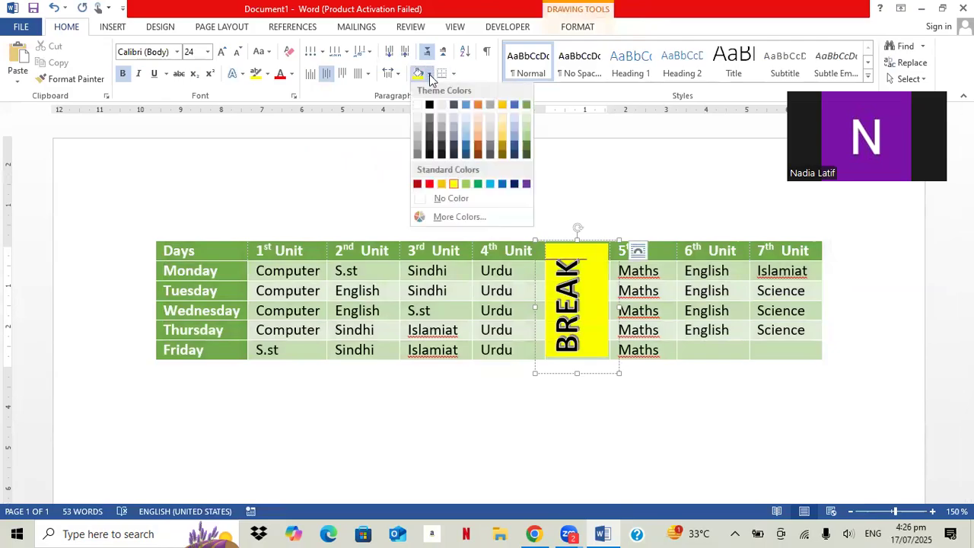
{"action": "left_click", "coordinate": [527, 132]}
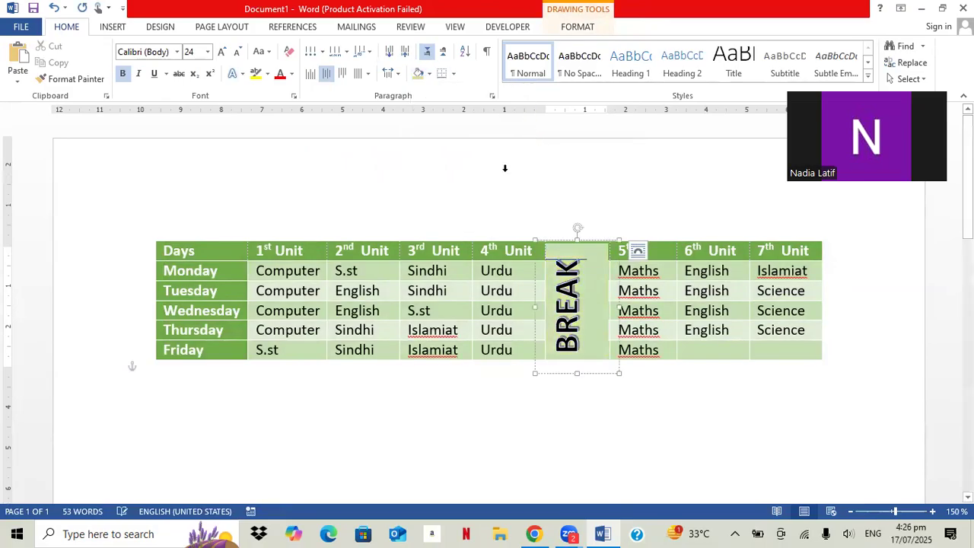
{"action": "left_click", "coordinate": [454, 426]}
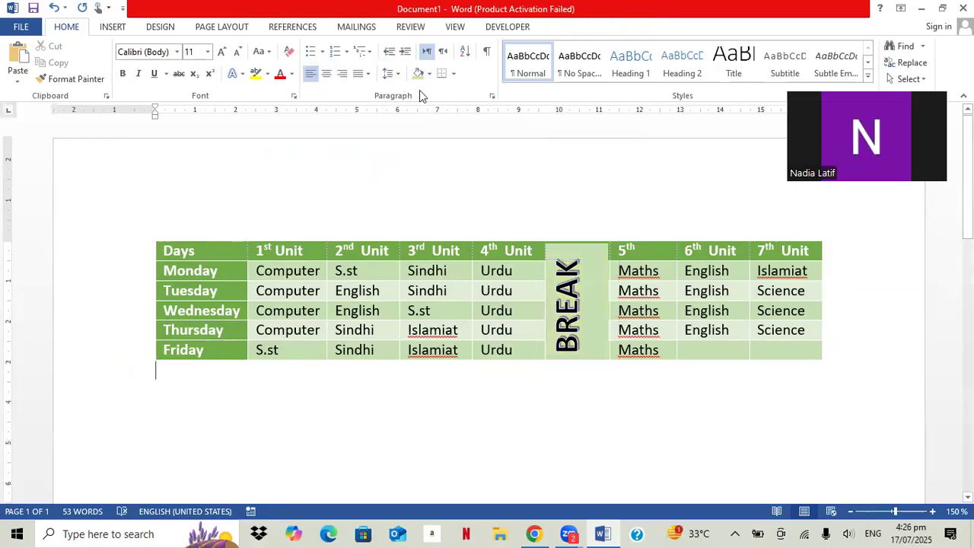
- Move the timetable lower on the page and refit the "BREAK" WordArt over the empty column between 4th Unit and 5th
{"action": "left_click_drag", "start_coordinate": [151, 234], "coordinate": [132, 305]}
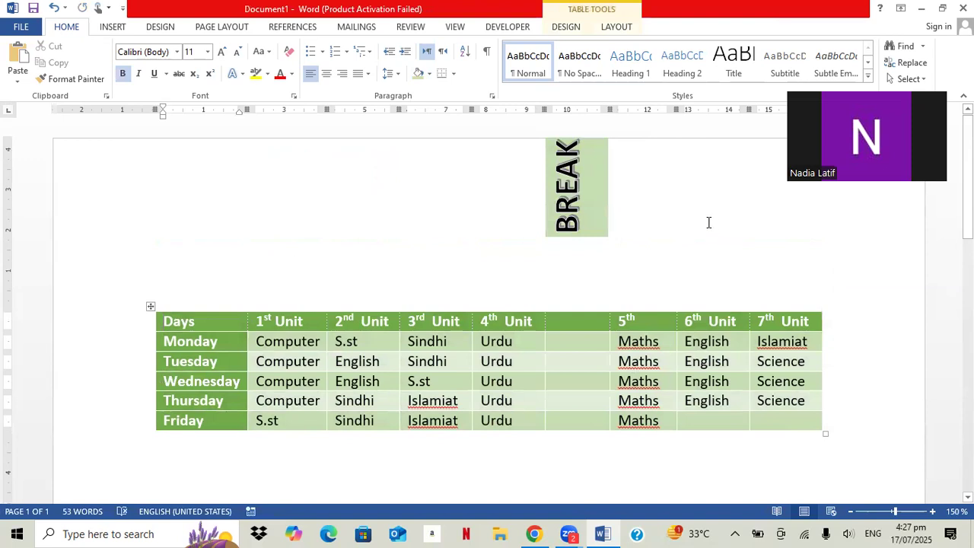
{"action": "left_click", "coordinate": [602, 256]}
{"action": "mouse_move", "coordinate": [593, 256]}
{"action": "left_mouse_down"}
{"action": "mouse_move", "coordinate": [572, 397]}
{"action": "mouse_move", "coordinate": [598, 433]}
{"action": "mouse_move", "coordinate": [590, 435]}
{"action": "left_mouse_up"}
{"action": "left_click", "coordinate": [398, 433]}
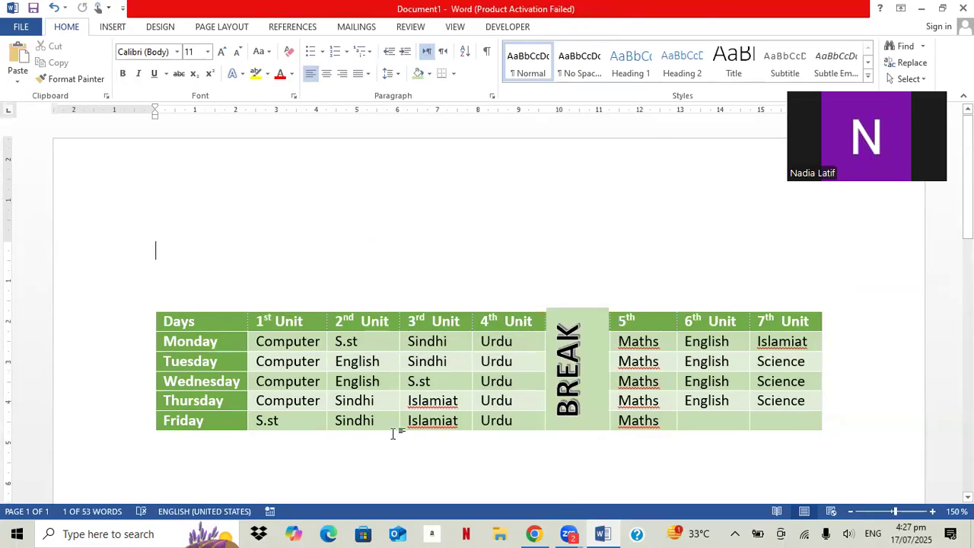
{"action": "left_click", "coordinate": [572, 328]}
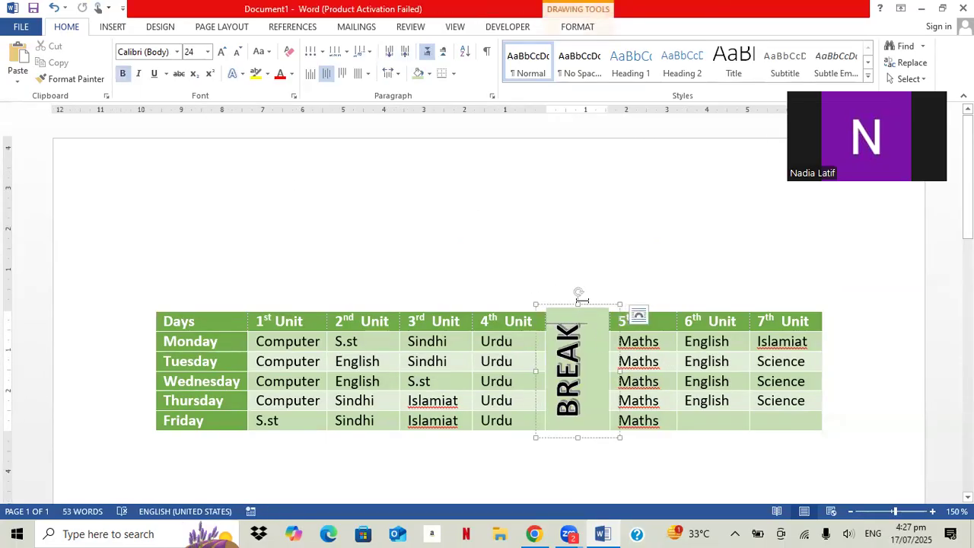
{"action": "left_click_drag", "start_coordinate": [578, 304], "coordinate": [575, 308]}
- Insert a new WordArt in the bold black hard-shadow style, centred in the space above the table
{"action": "left_click", "coordinate": [156, 249]}
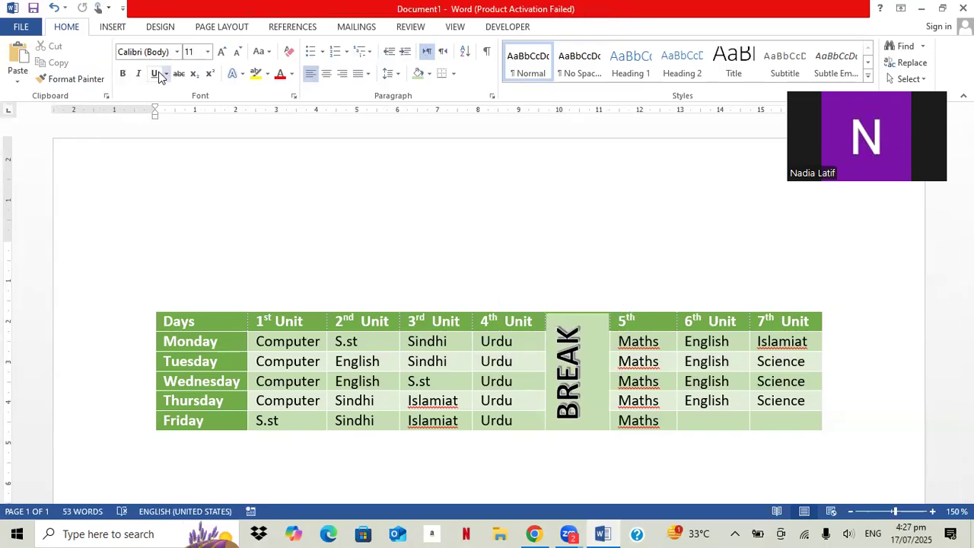
{"action": "left_click", "coordinate": [126, 28]}
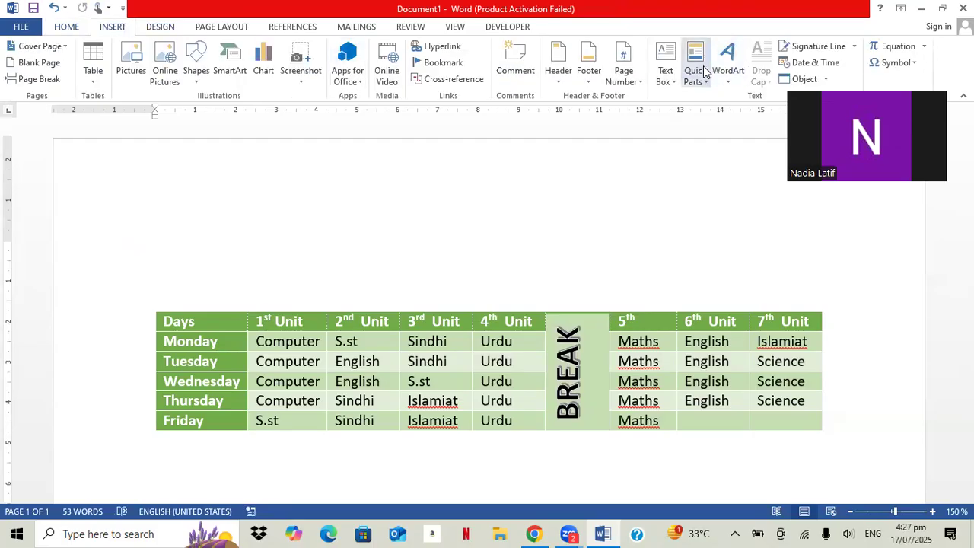
{"action": "left_click", "coordinate": [728, 59]}
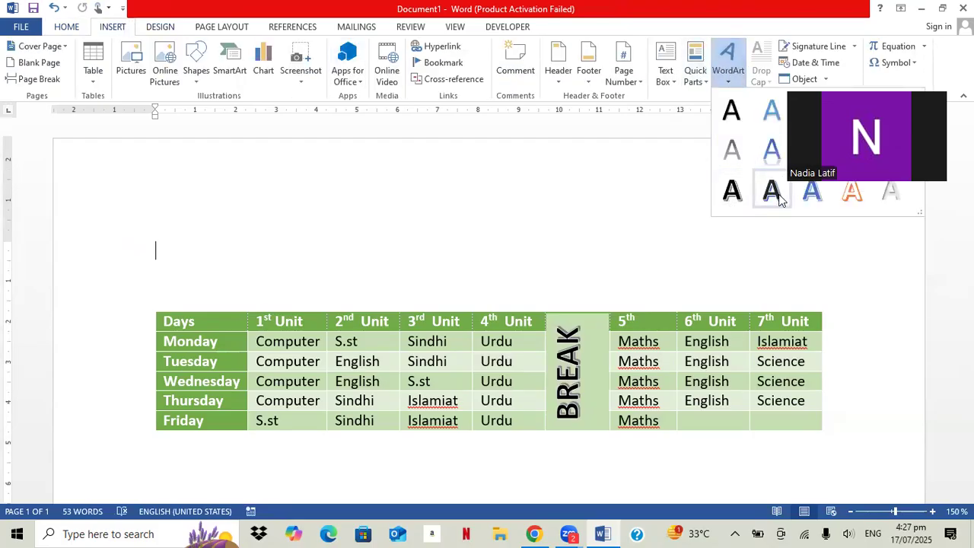
{"action": "left_click", "coordinate": [732, 190]}
{"action": "left_click_drag", "start_coordinate": [426, 245], "coordinate": [598, 223]}
- Replace the new WordArt's placeholder text with the title "Class Time Table"
{"action": "left_click_drag", "start_coordinate": [648, 259], "coordinate": [279, 248]}
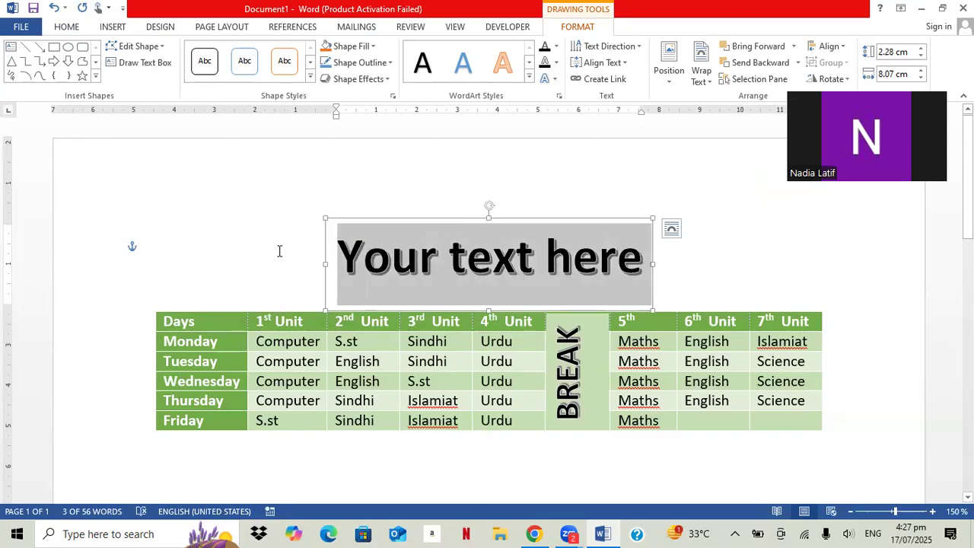
{"action": "type", "text": "Classs"}
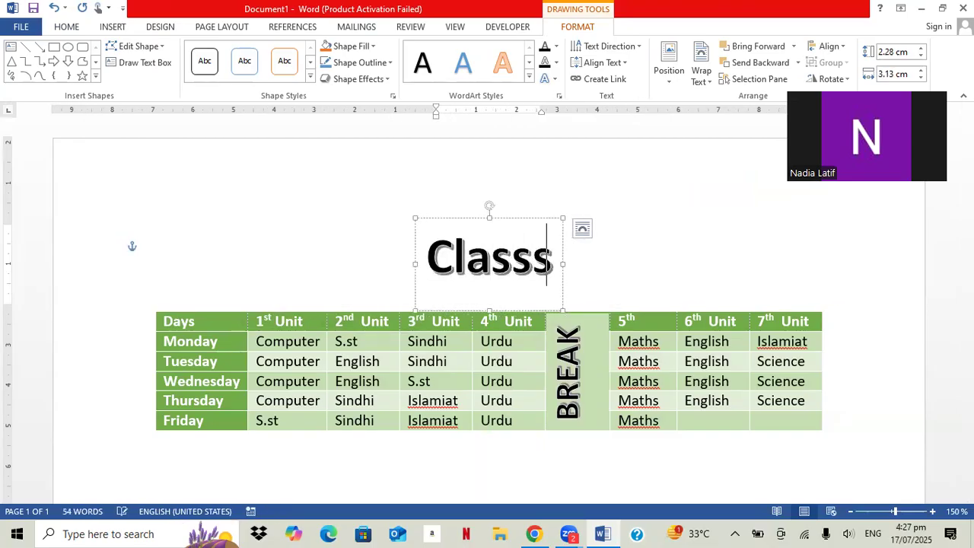
{"action": "key", "text": "BackSpace"}
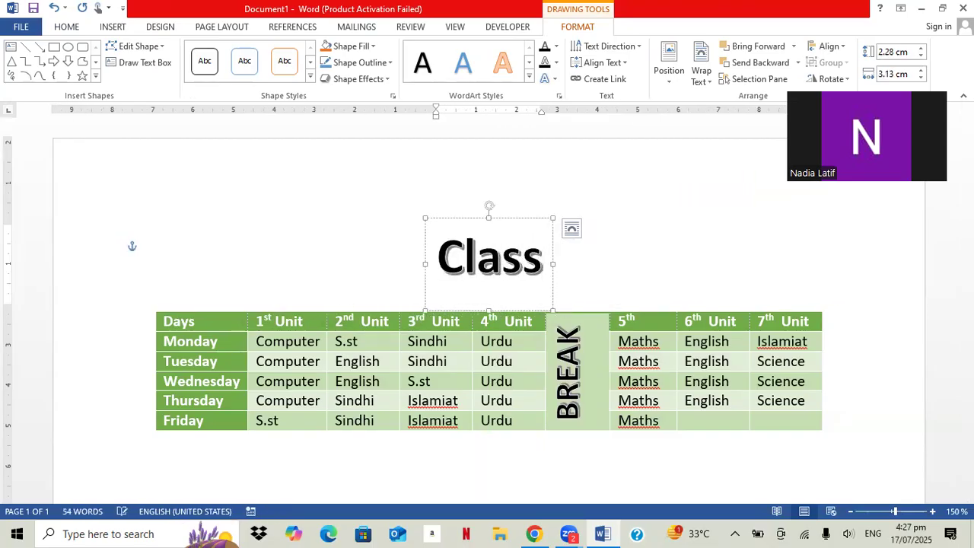
{"action": "type", "text": "T"}
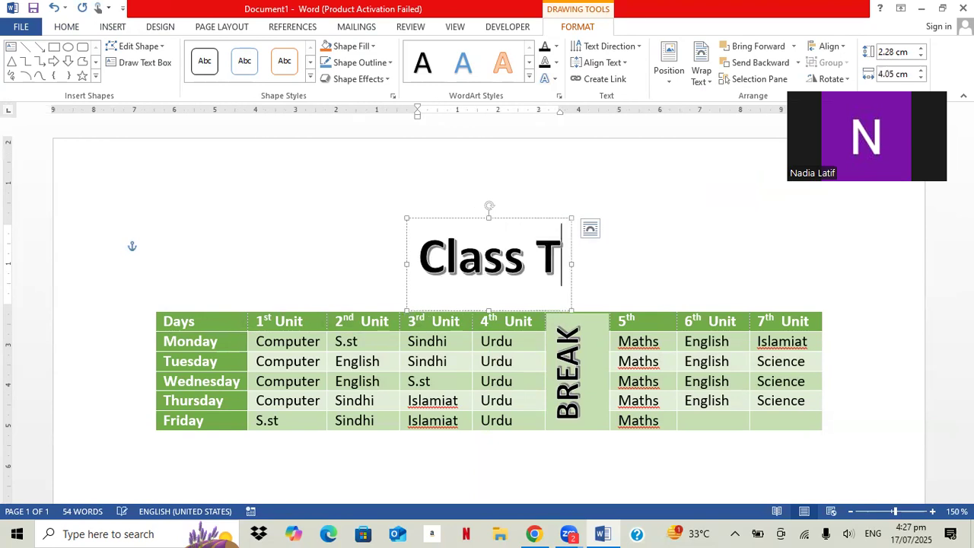
{"action": "type", "text": "ime "}
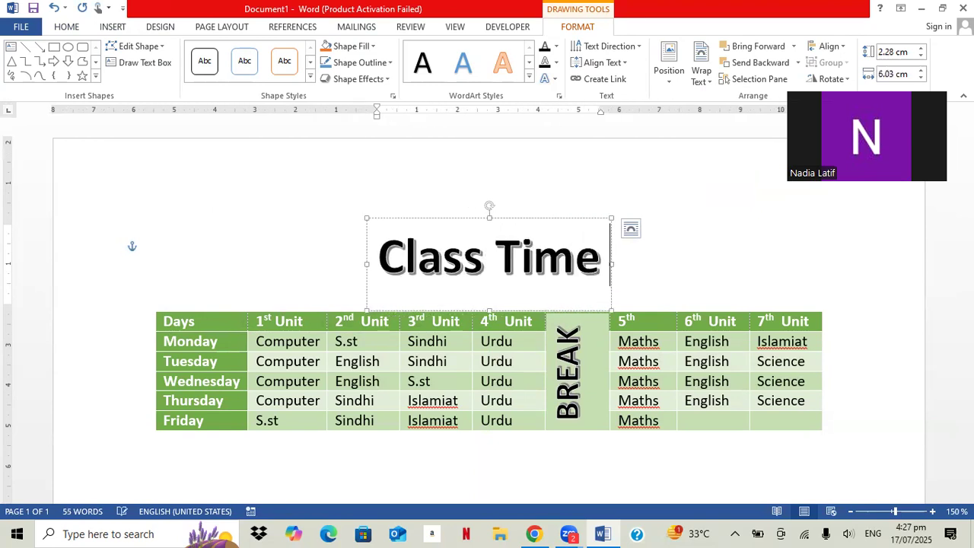
{"action": "type", "text": "Tabl"}
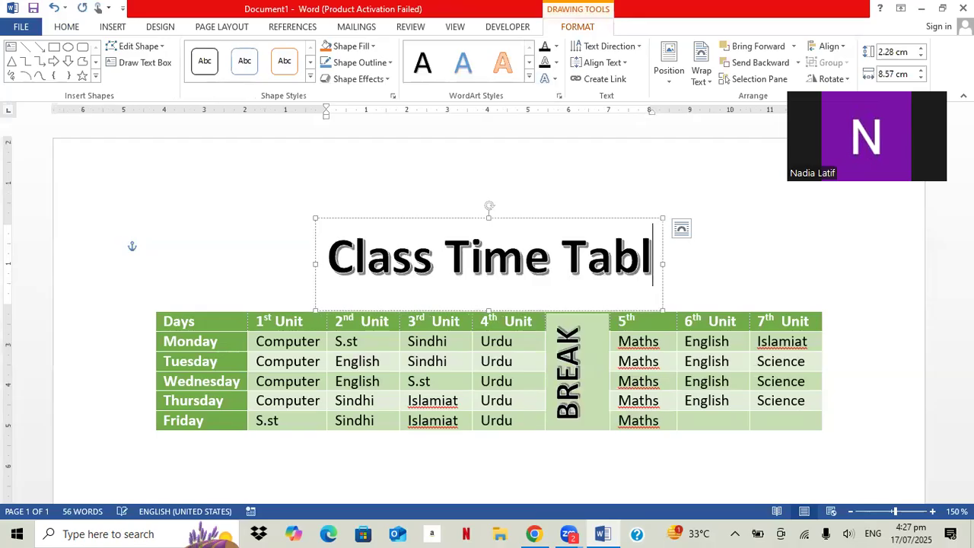
{"action": "type", "text": "e"}
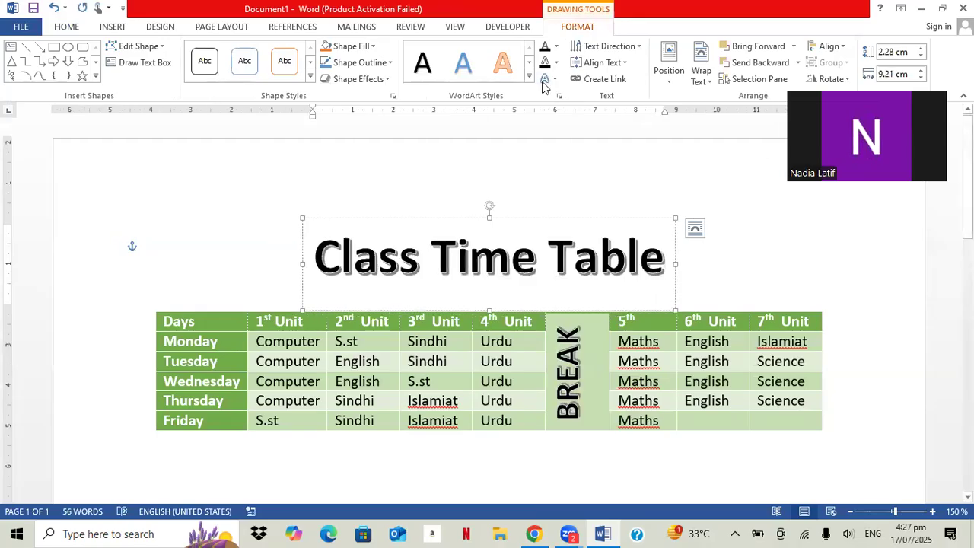
{"action": "left_click", "coordinate": [833, 451]}
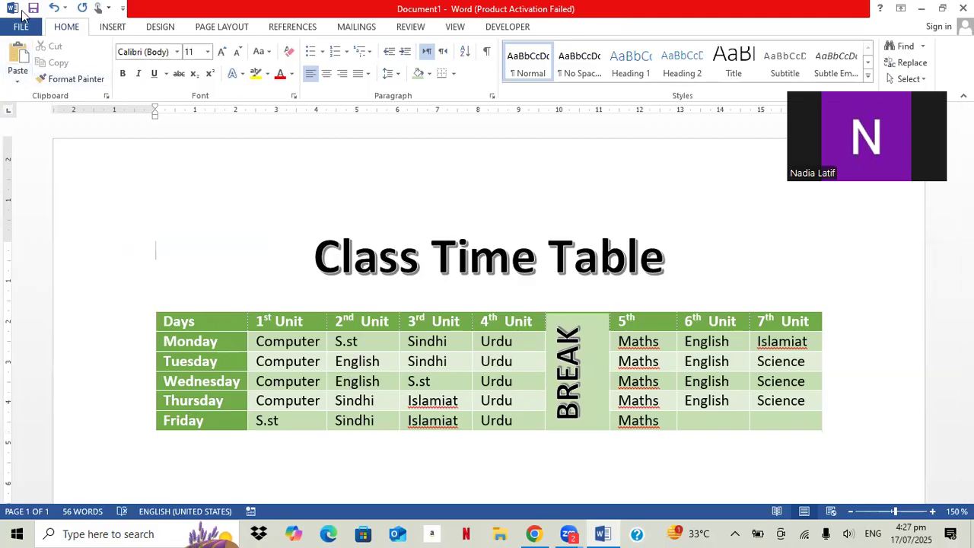
- Save the document to the Desktop as a Word Document named "class timetable"
{"action": "left_click", "coordinate": [33, 8]}
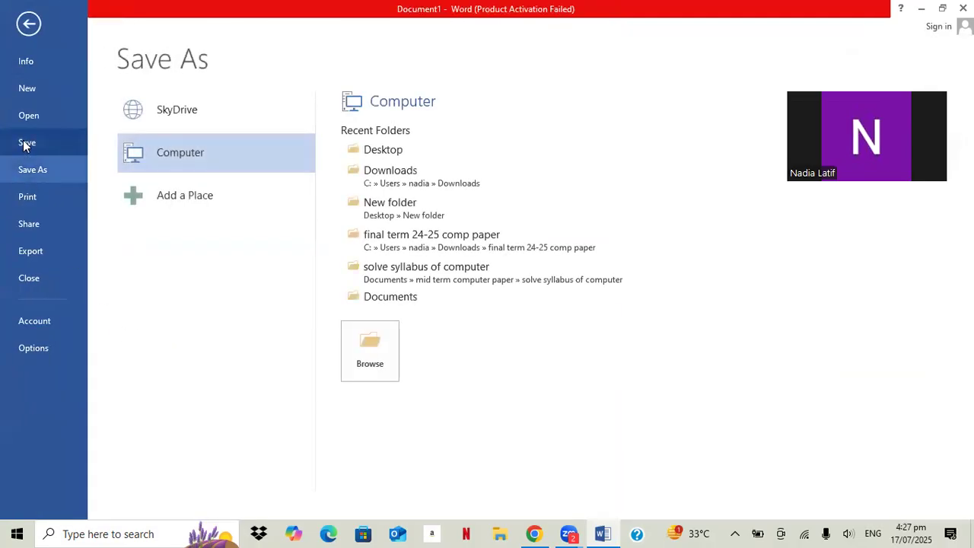
{"action": "left_click", "coordinate": [375, 150]}
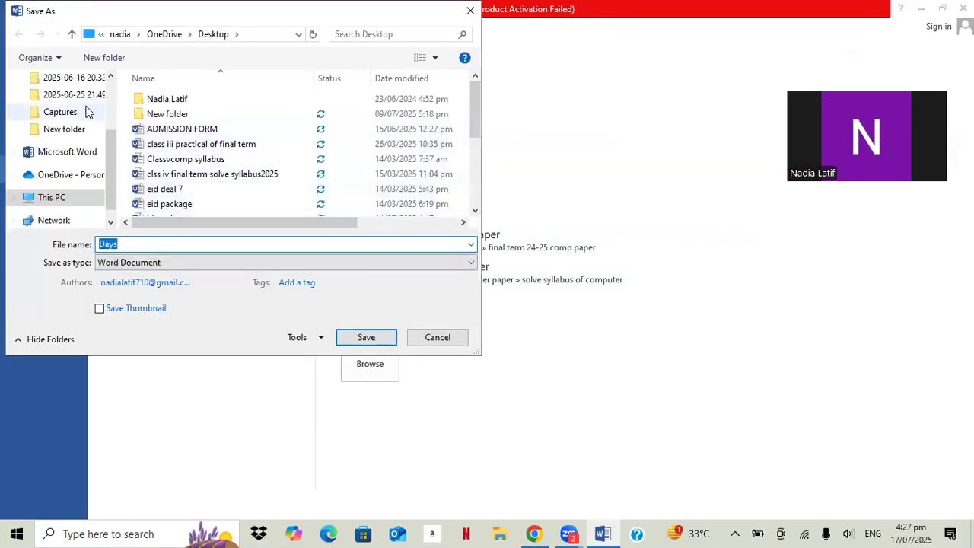
{"action": "key", "text": "BackSpace"}
{"action": "type", "text": "class t"}
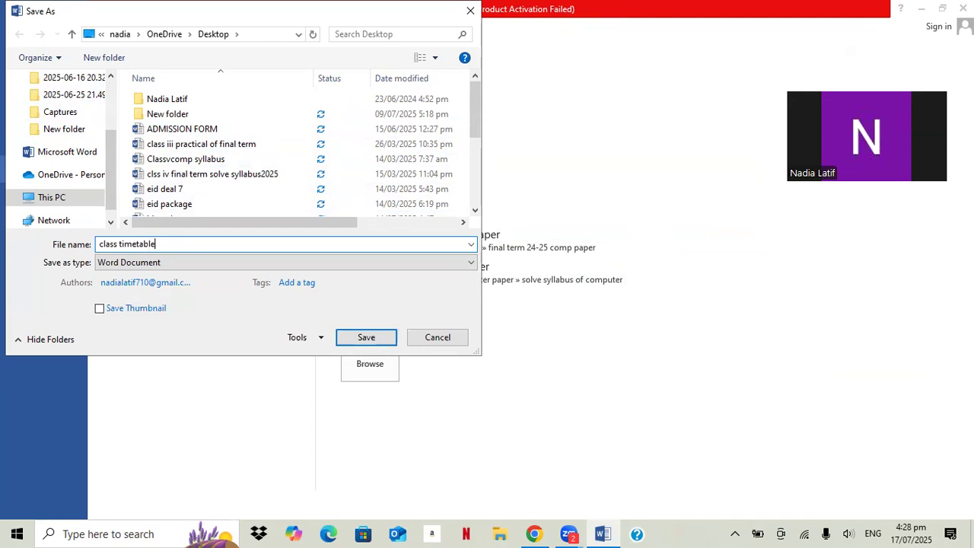
{"action": "type", "text": "imetable"}
{"action": "left_click", "coordinate": [350, 337]}
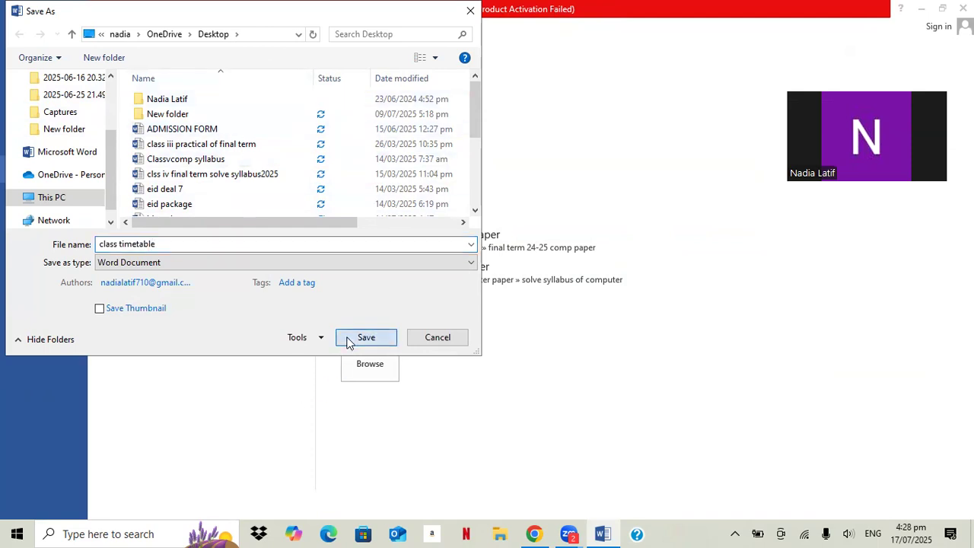